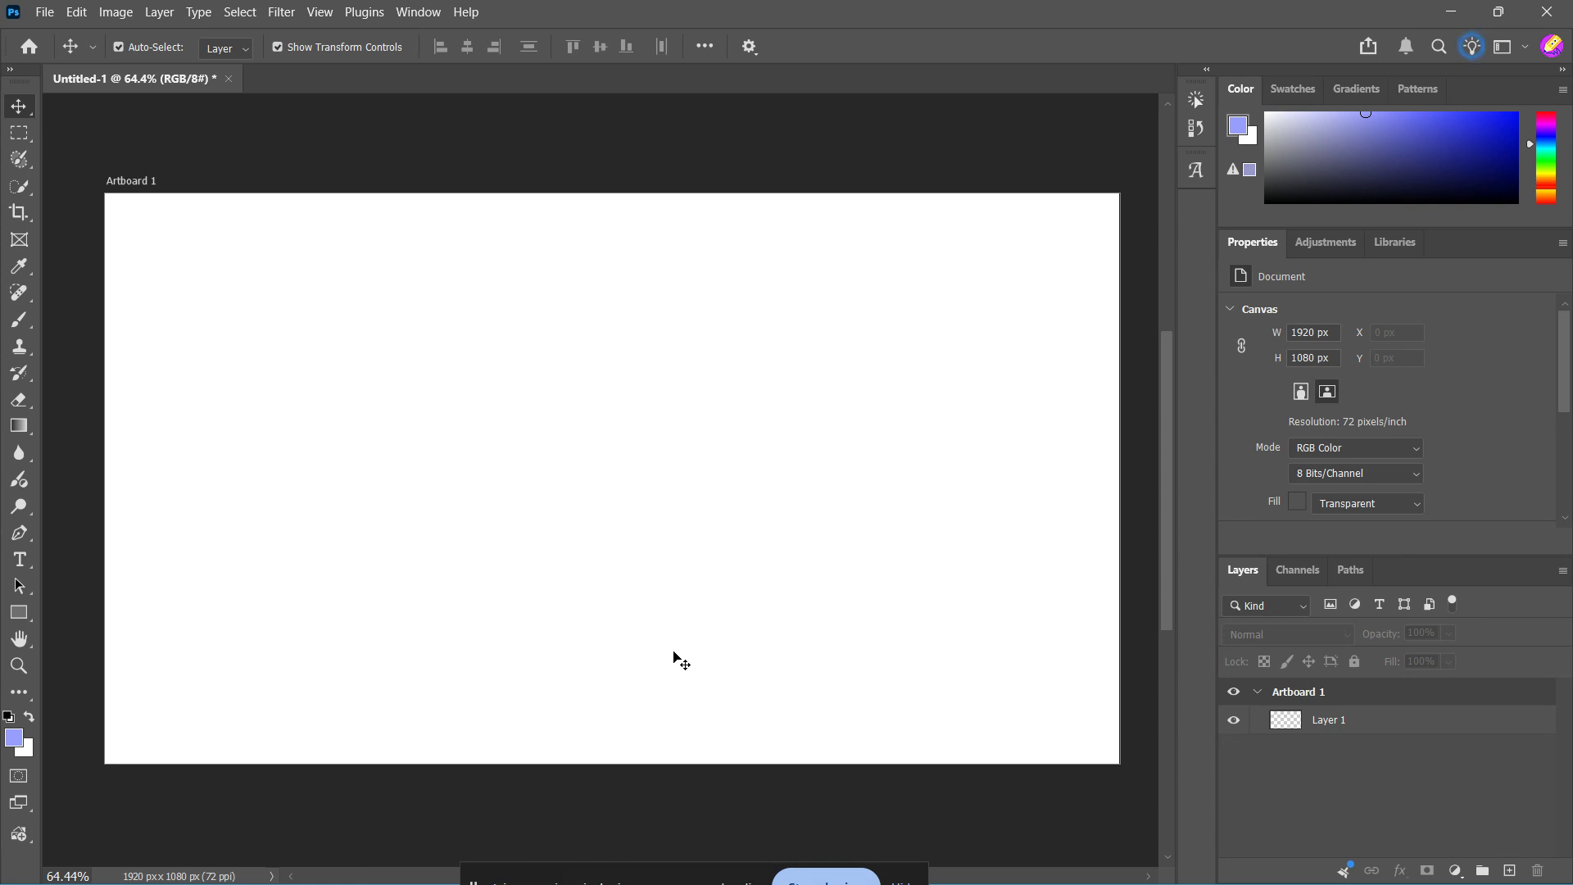
# Create a canvas guide layout with 4 columns and 5 rows, with the row gutter set to 0
pyautogui.click(319, 12)
pyautogui.moveTo(464, 527)
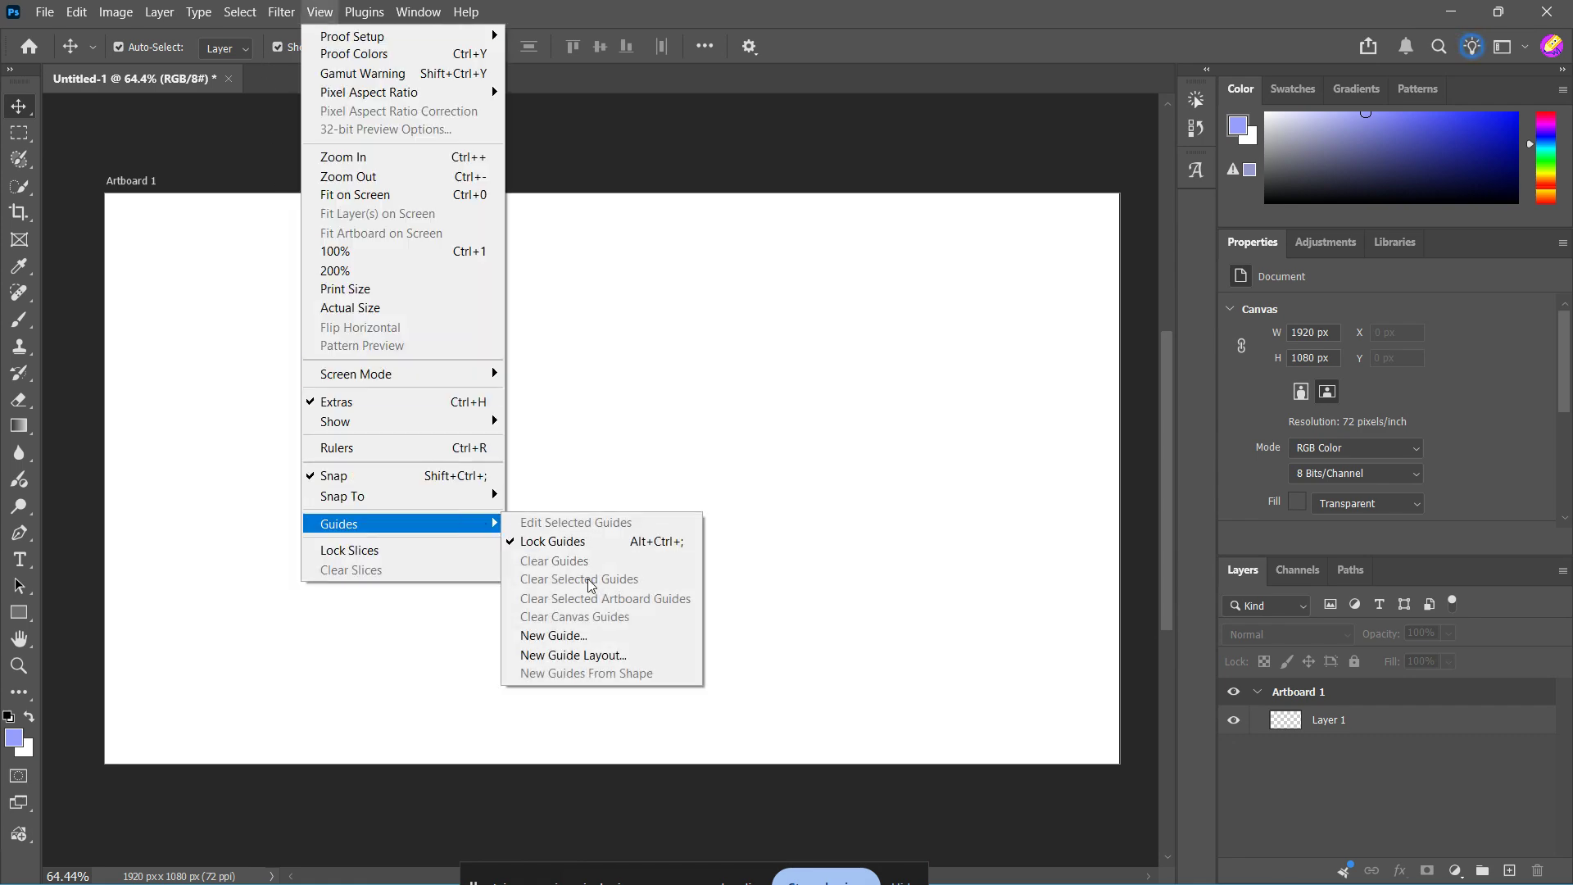
pyautogui.click(611, 653)
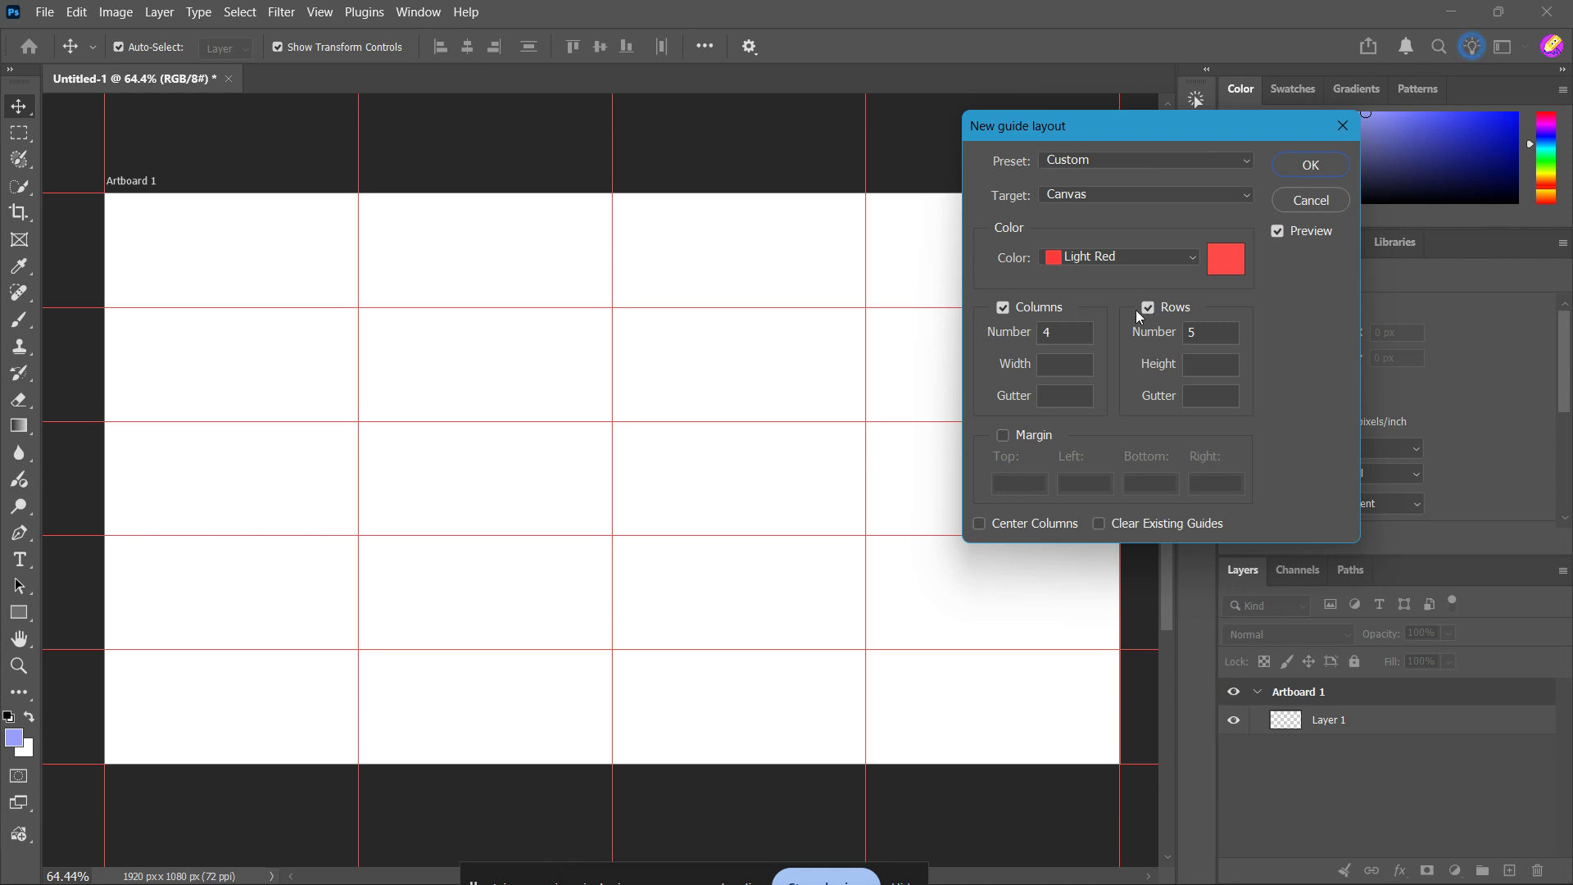
pyautogui.moveTo(1062, 330); pyautogui.dragTo(1042, 331)
pyautogui.moveTo(1202, 336); pyautogui.dragTo(1189, 332)
pyautogui.click(1208, 334)
pyautogui.click(1200, 398)
pyautogui.write('0')
pyautogui.click(1283, 167)
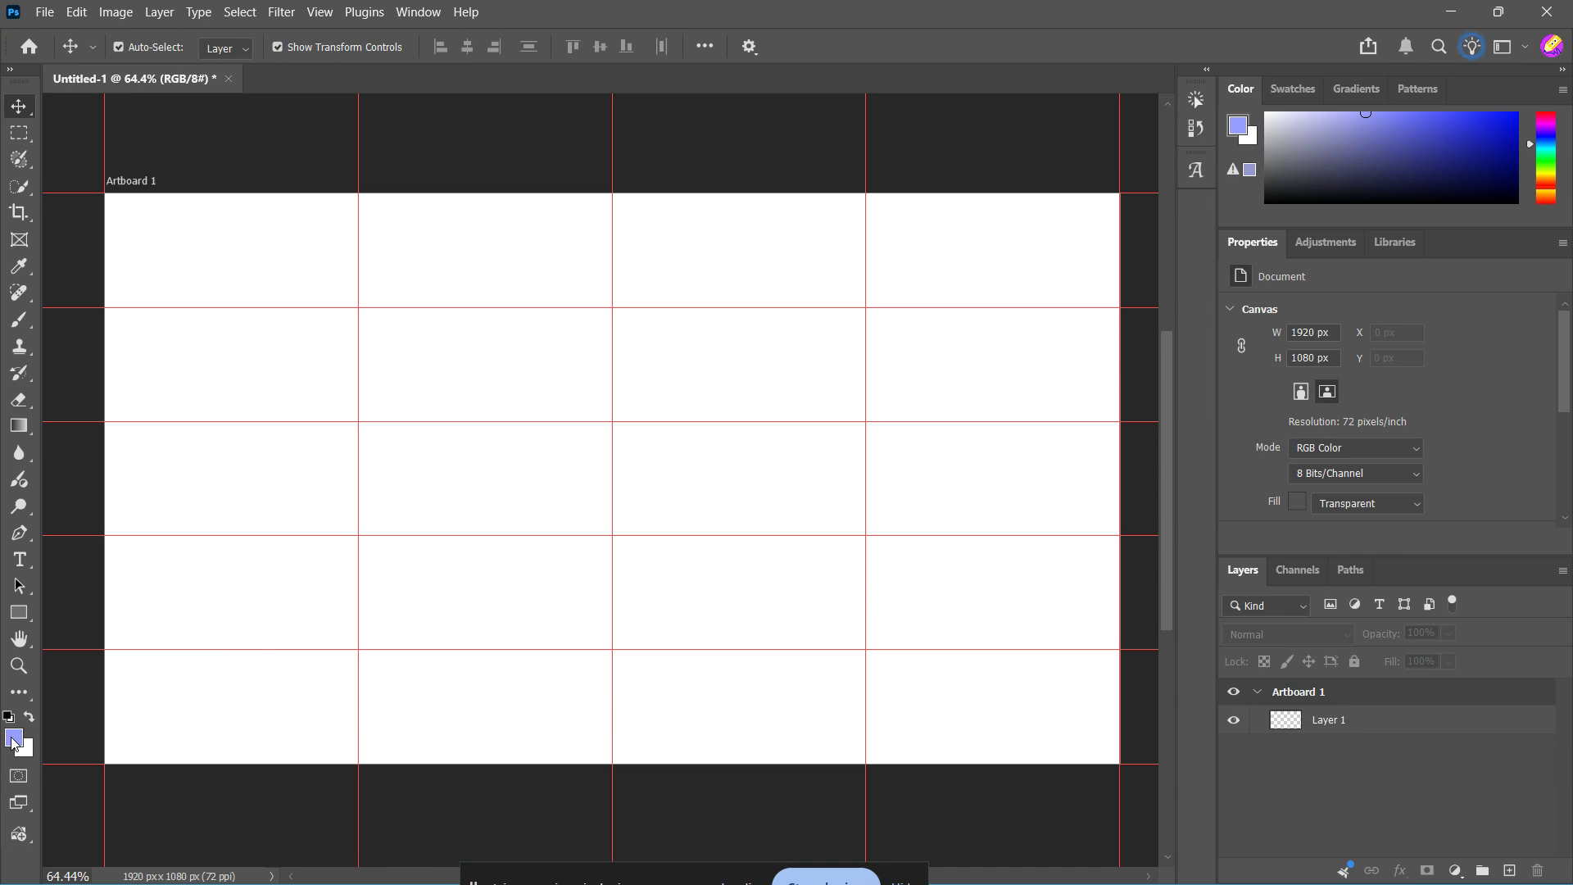
# Draw a 480 by 216 px rectangle with blue fill and 10.84 px black stroke, filling the top-left guide cell
pyautogui.click(19, 613)
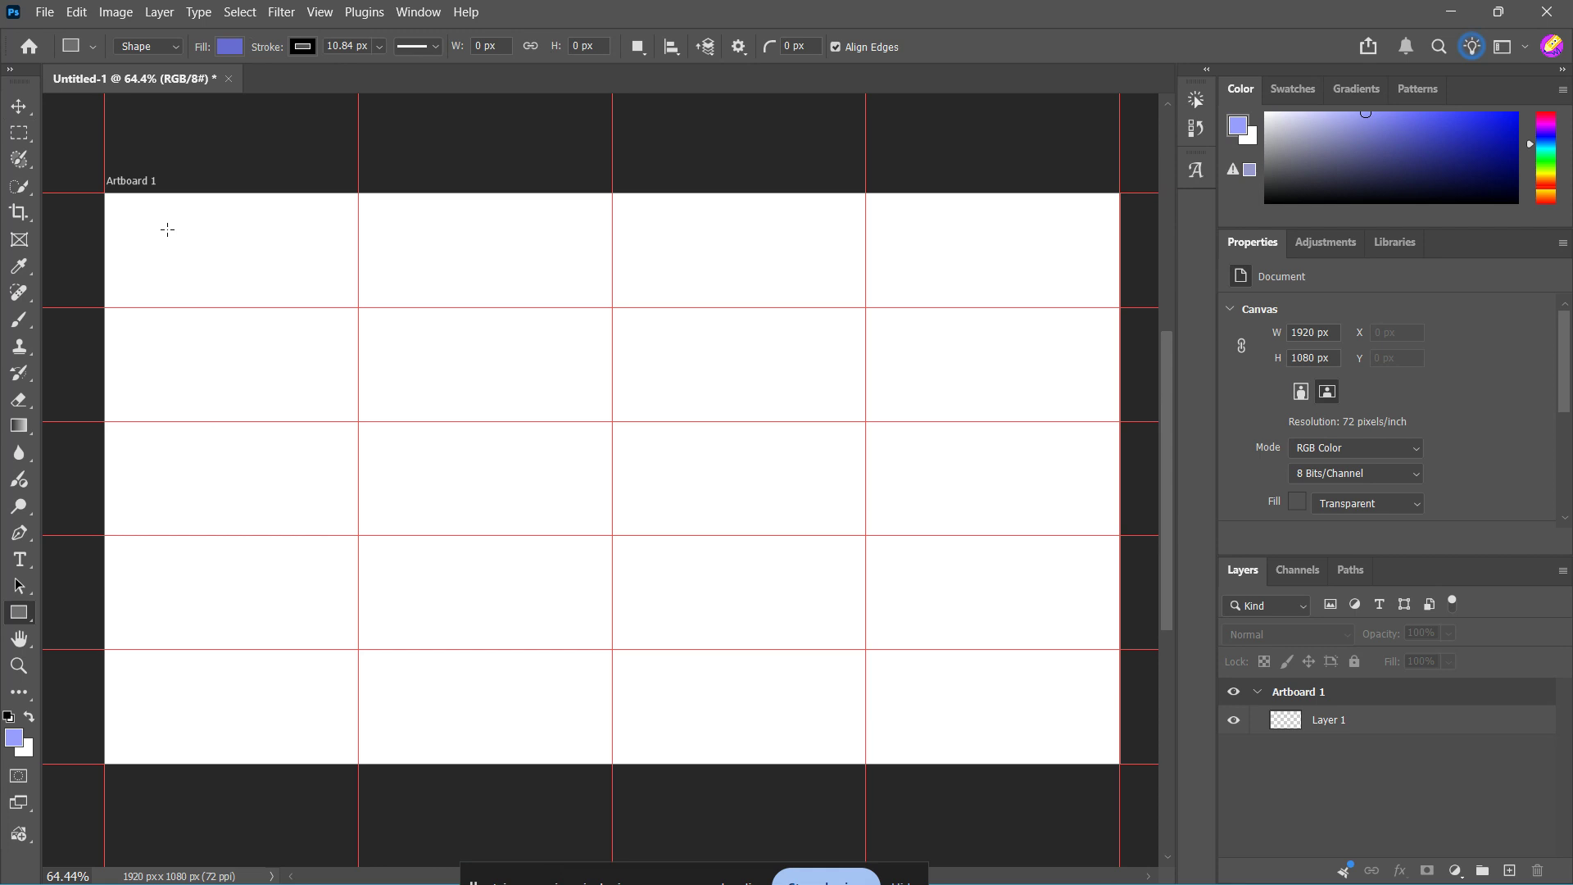
pyautogui.click(302, 48)
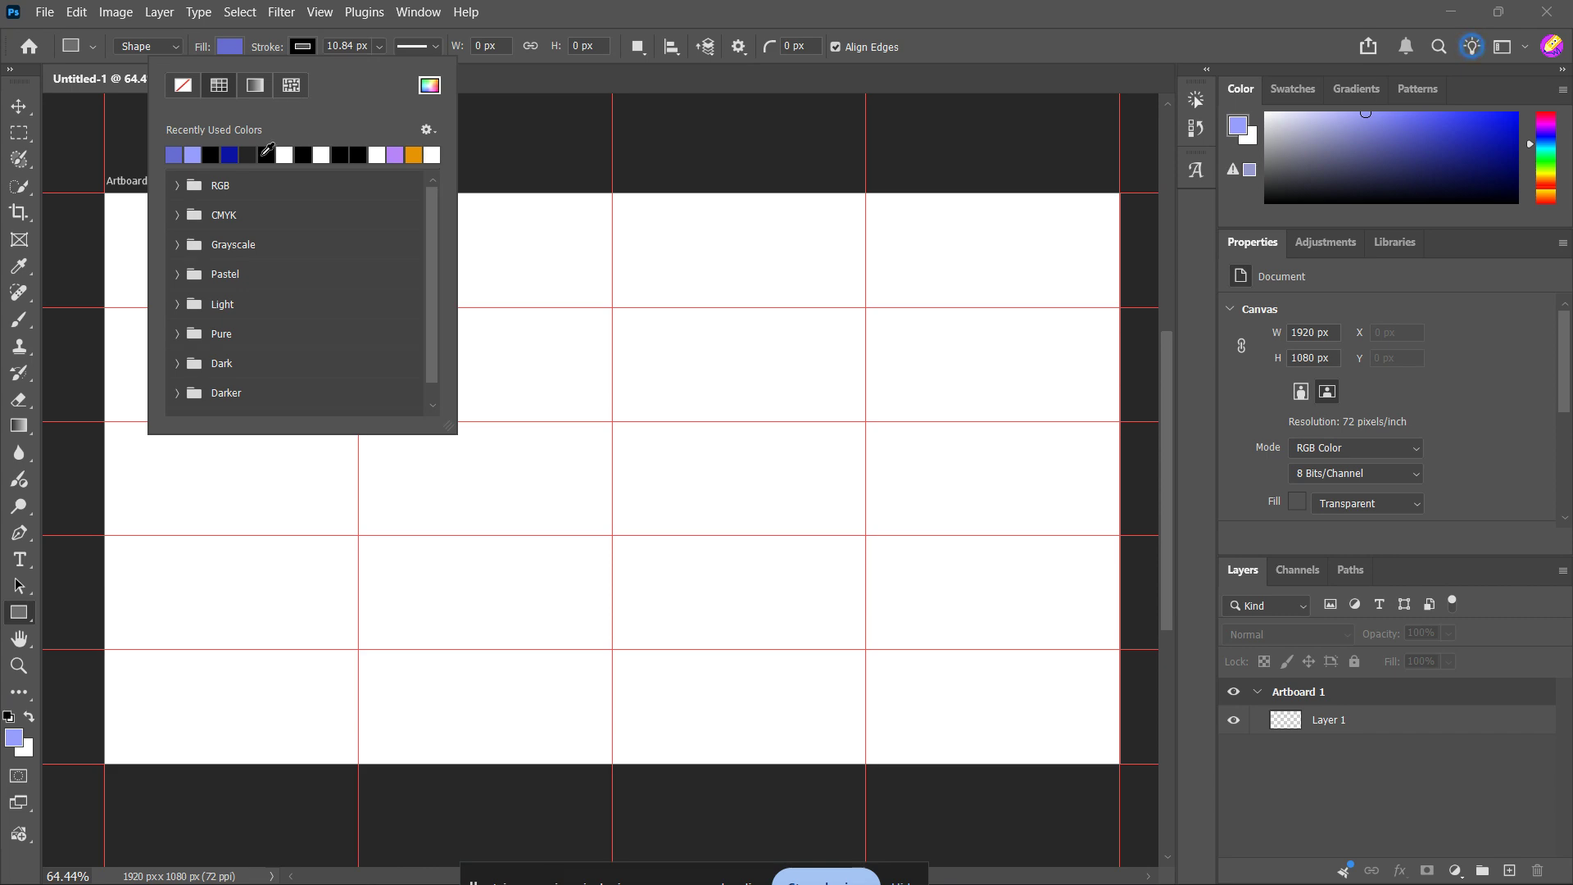
pyautogui.click(300, 45)
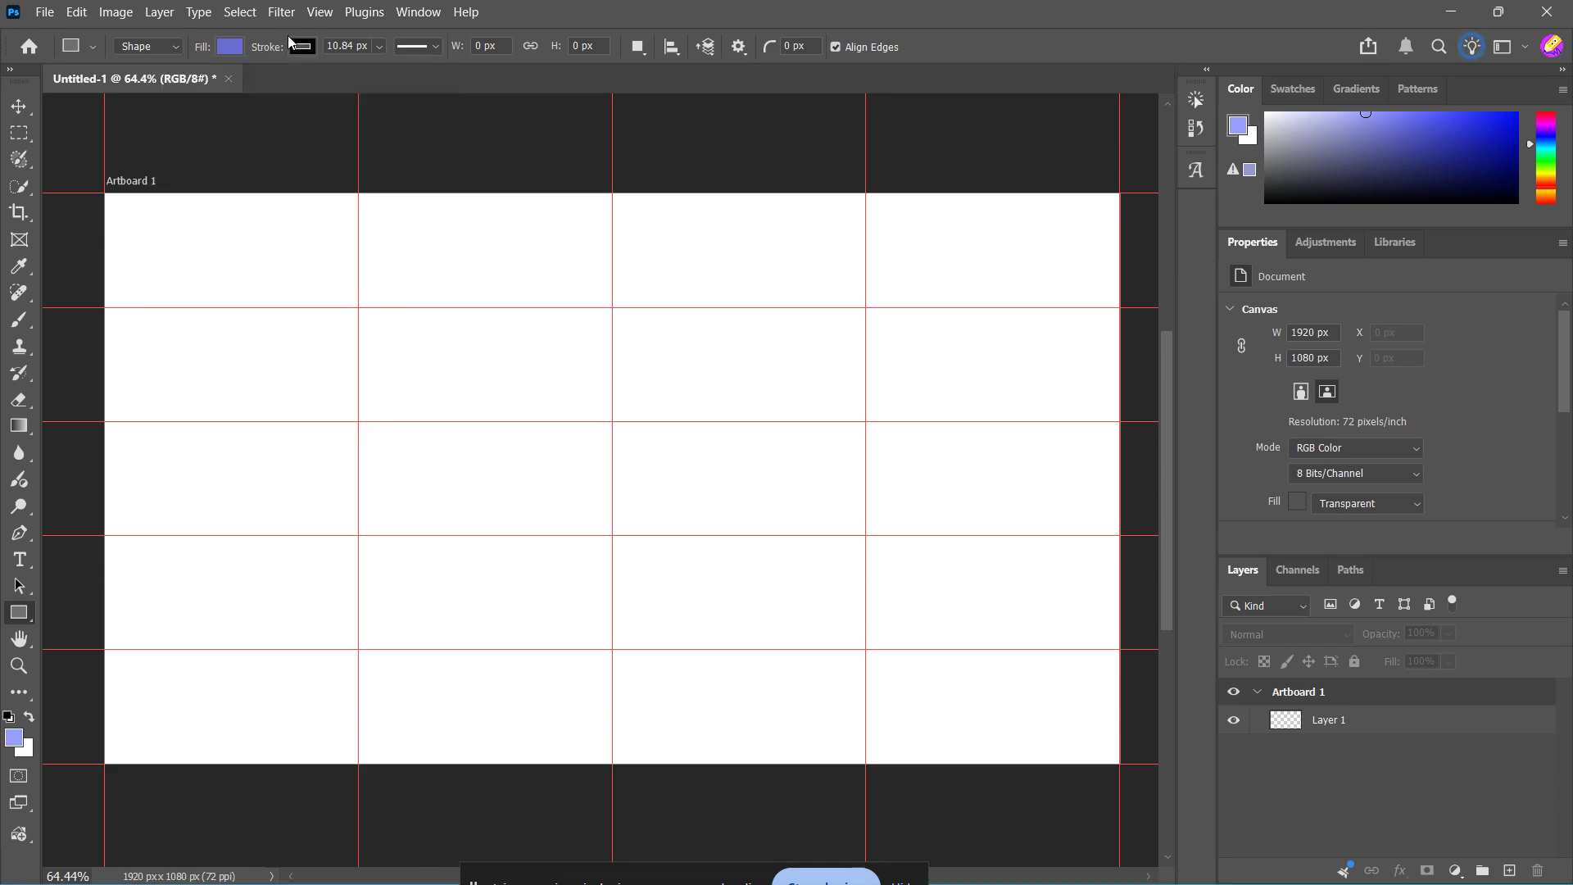
pyautogui.click(228, 48)
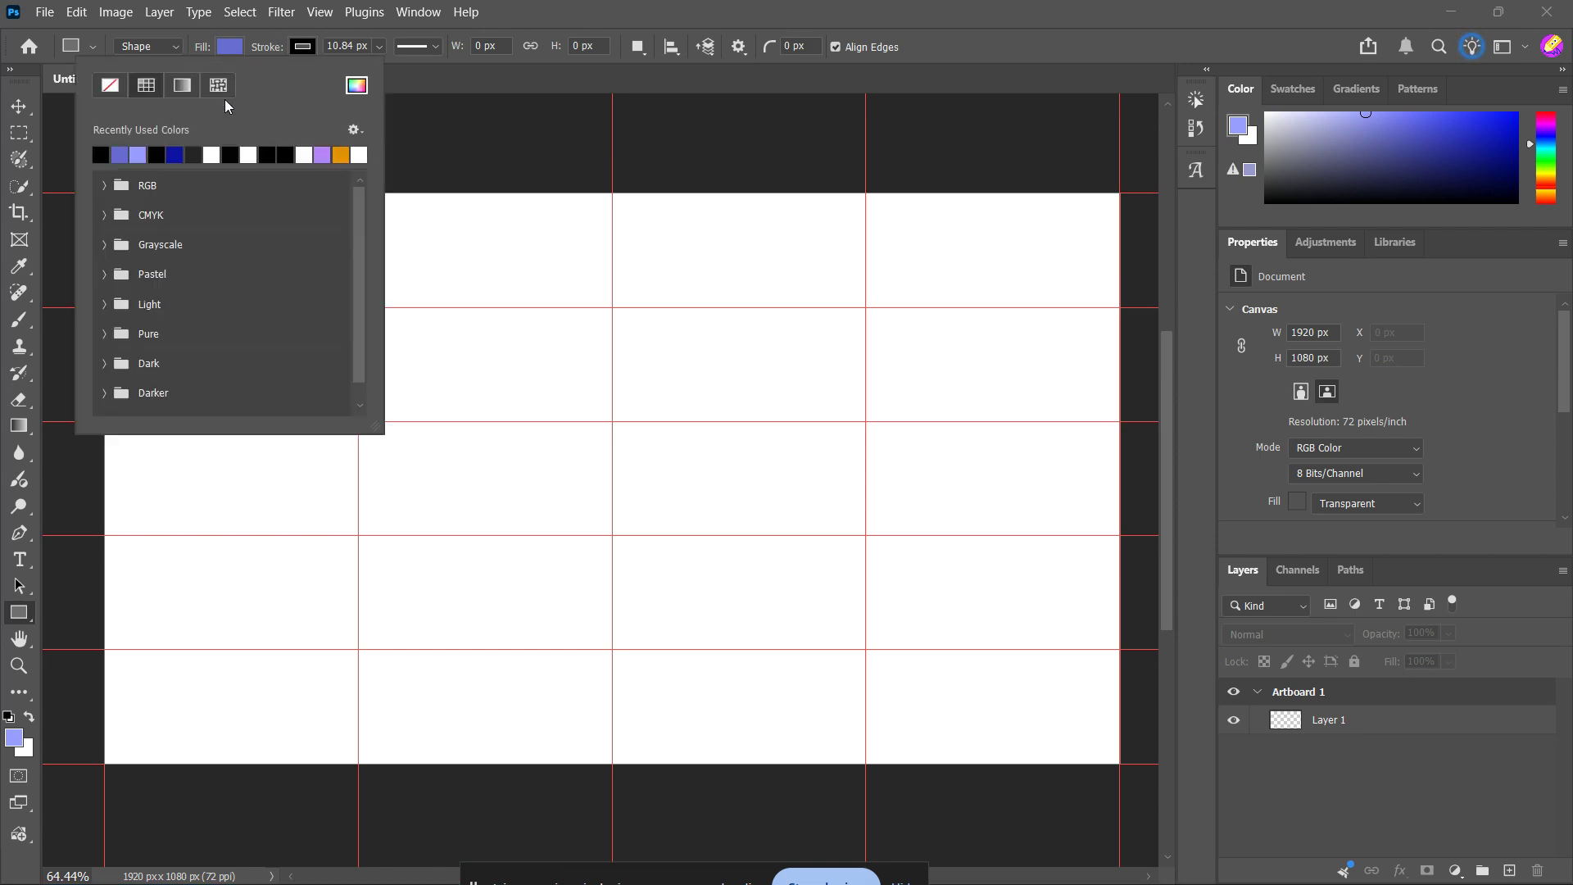
pyautogui.click(234, 46)
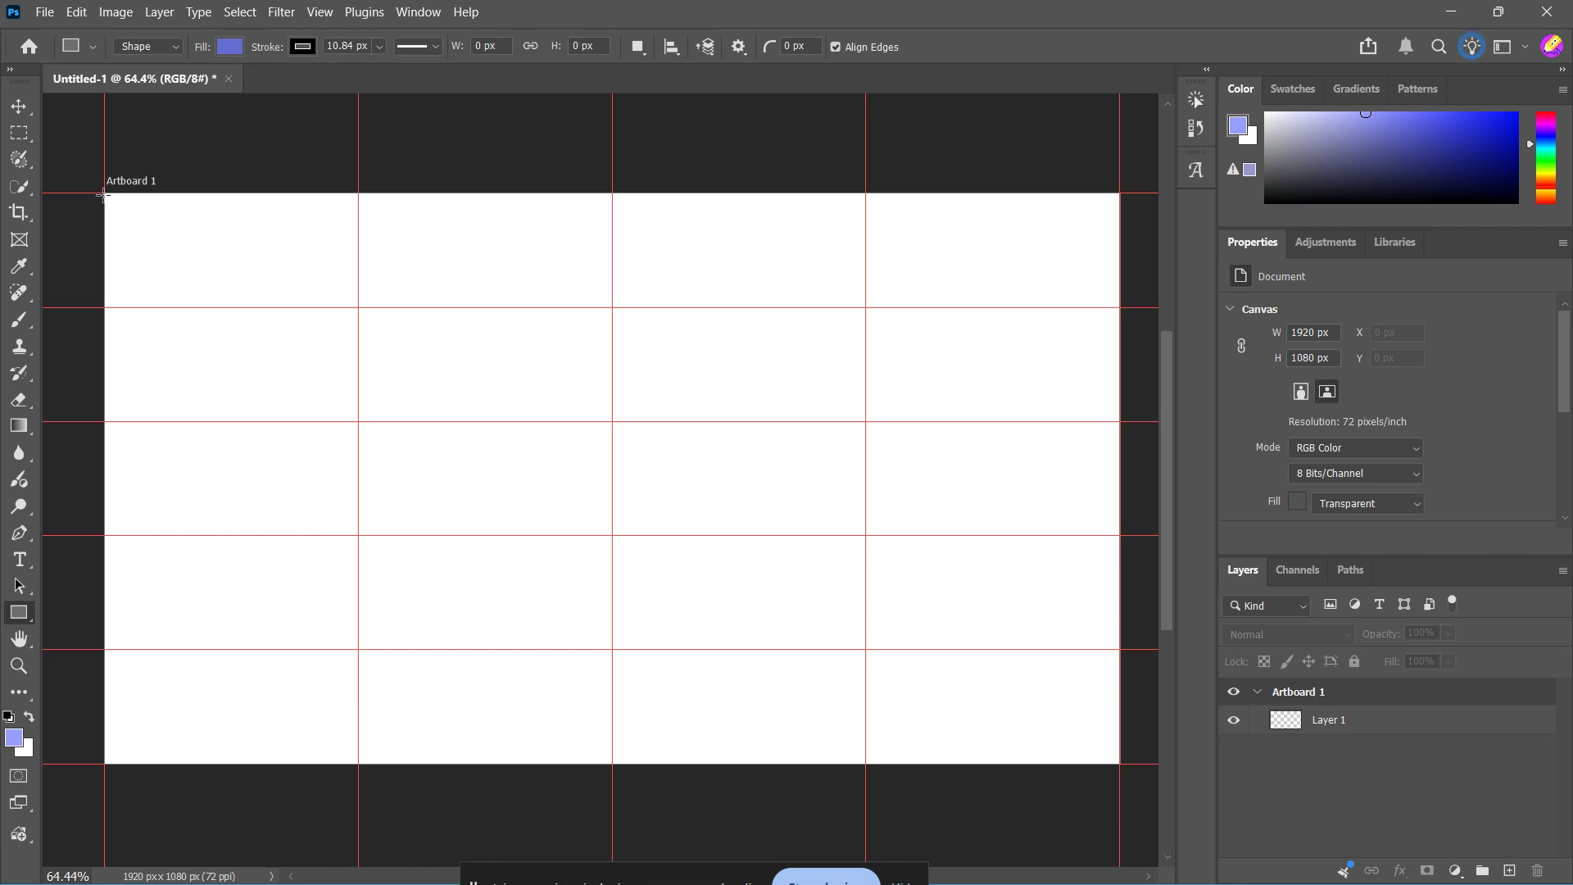
pyautogui.moveTo(104, 194)
pyautogui.mouseDown()
pyautogui.moveTo(292, 309)
pyautogui.moveTo(357, 306)
pyautogui.mouseUp()
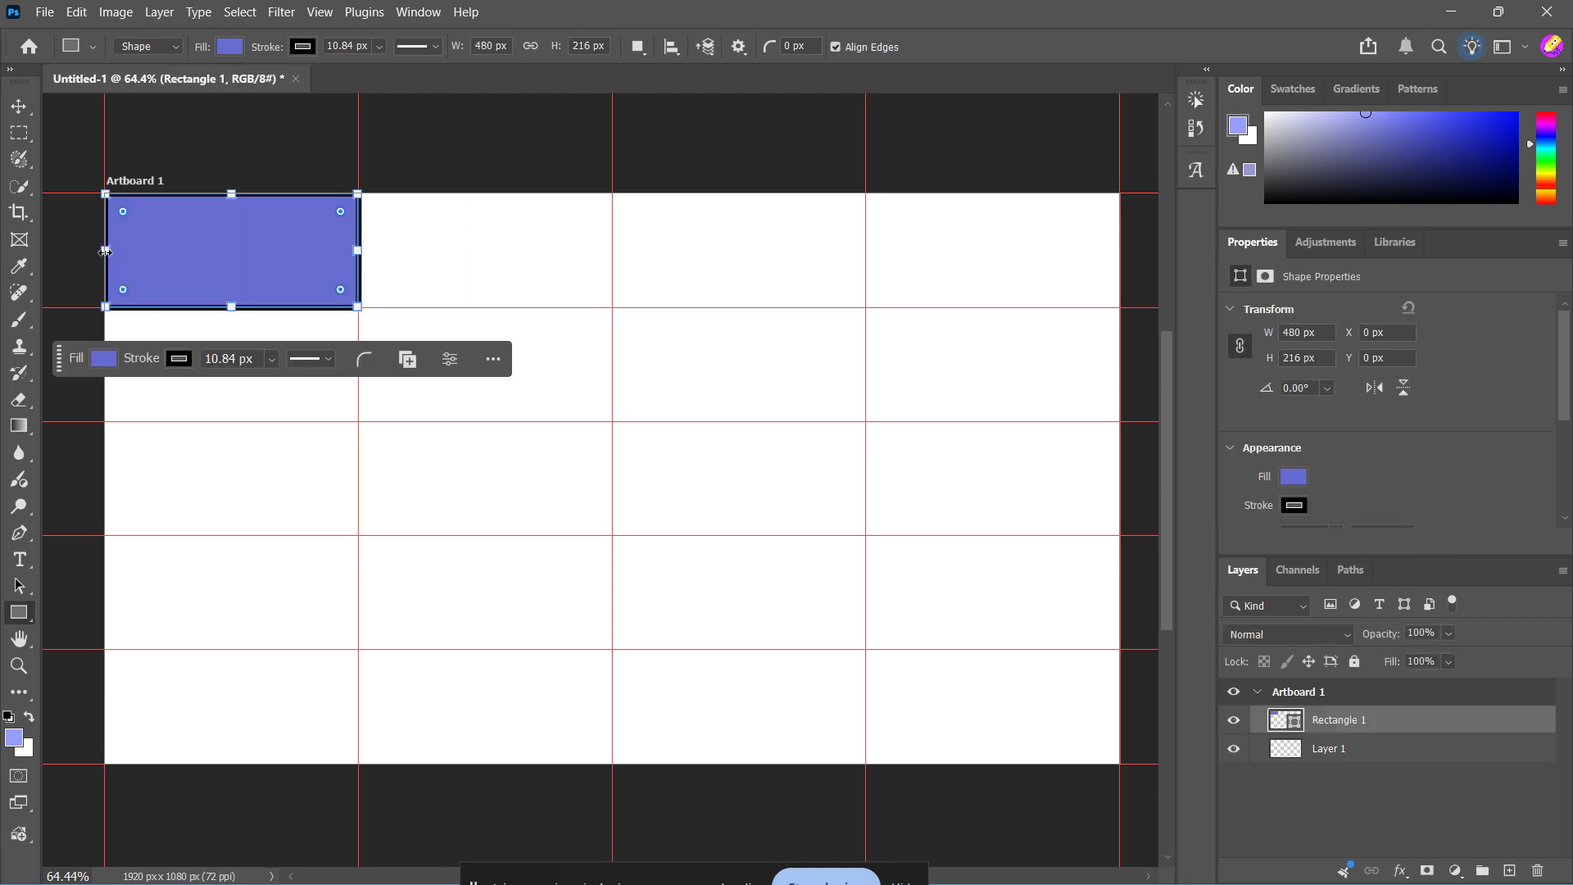
pyautogui.moveTo(104, 250); pyautogui.dragTo(104, 249)
# Duplicate the rectangle four times down the first column so every row has one
pyautogui.press('v')
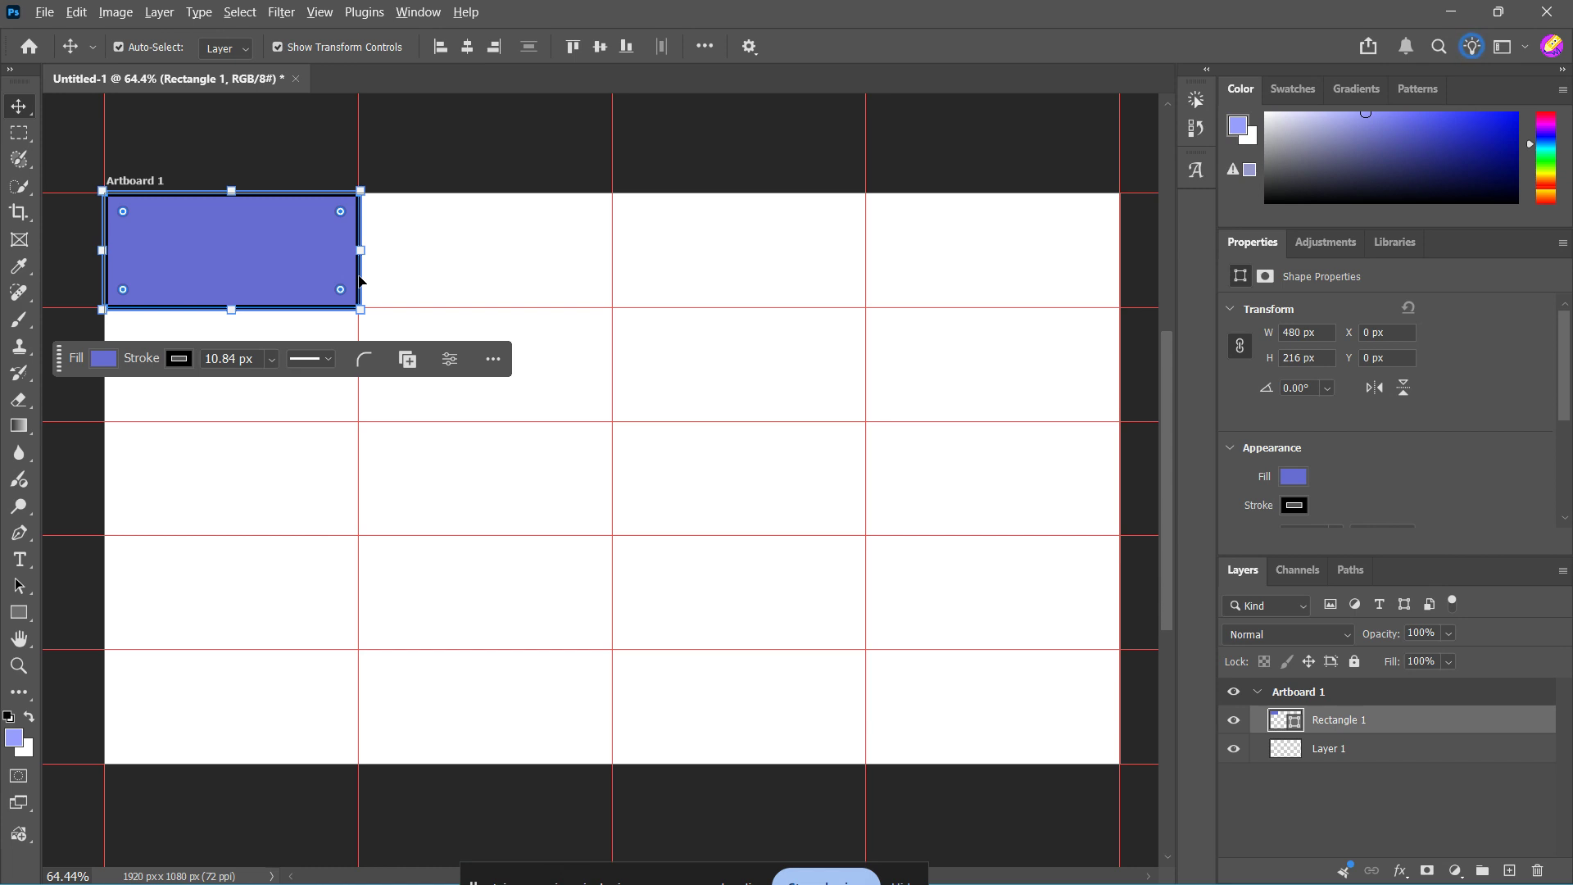
pyautogui.moveTo(359, 283); pyautogui.dragTo(359, 735)
pyautogui.click(95, 155)
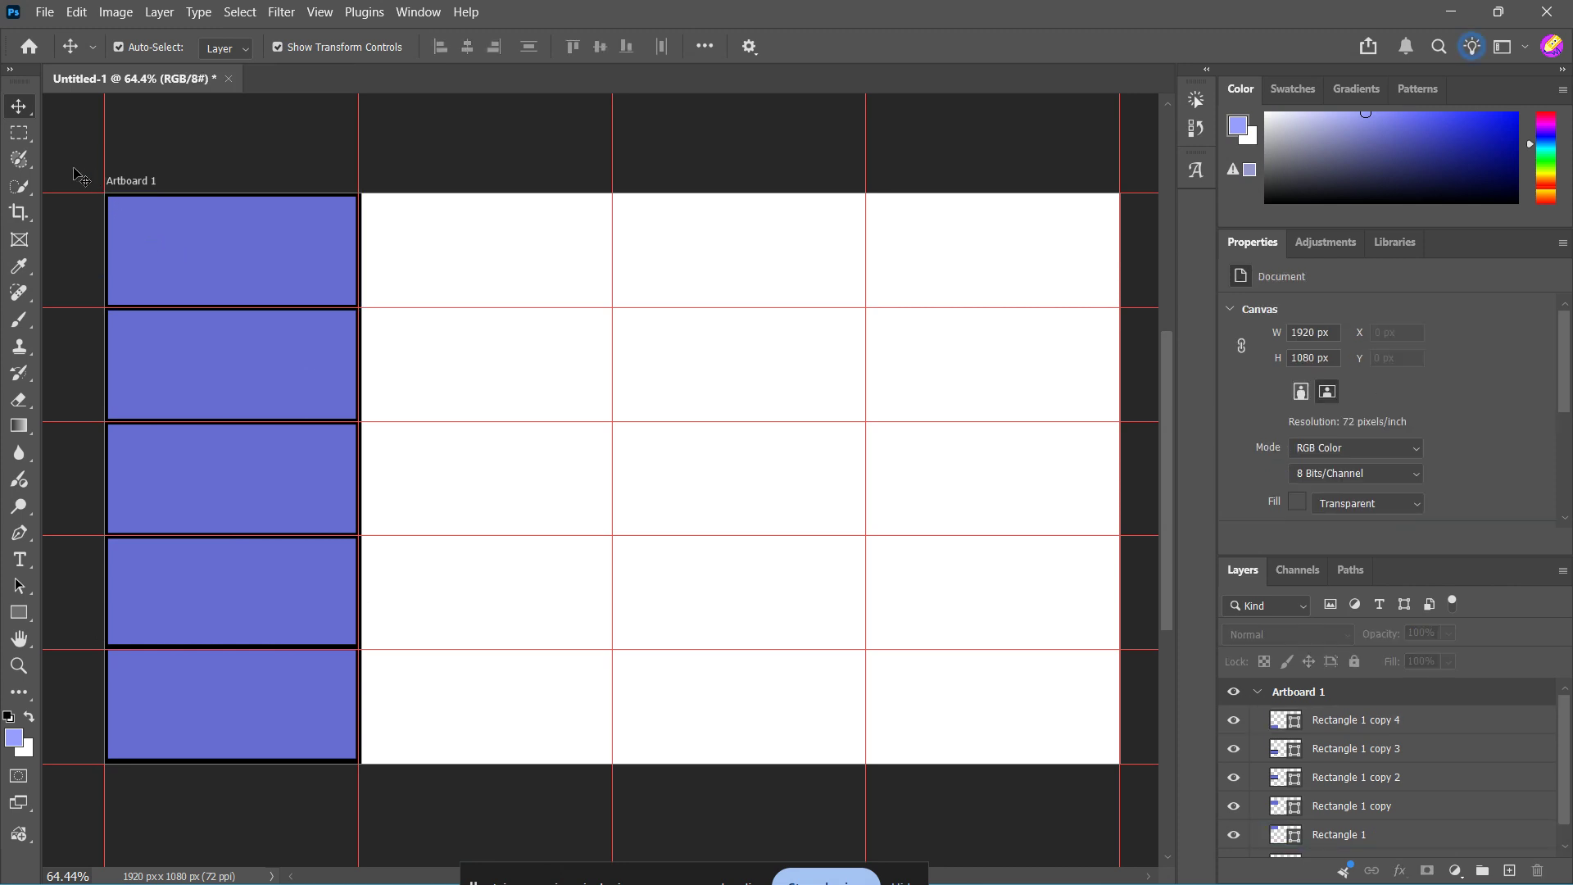
# Select all five rectangles of the first column and duplicate them into the other three columns
pyautogui.moveTo(75, 167); pyautogui.dragTo(342, 778)
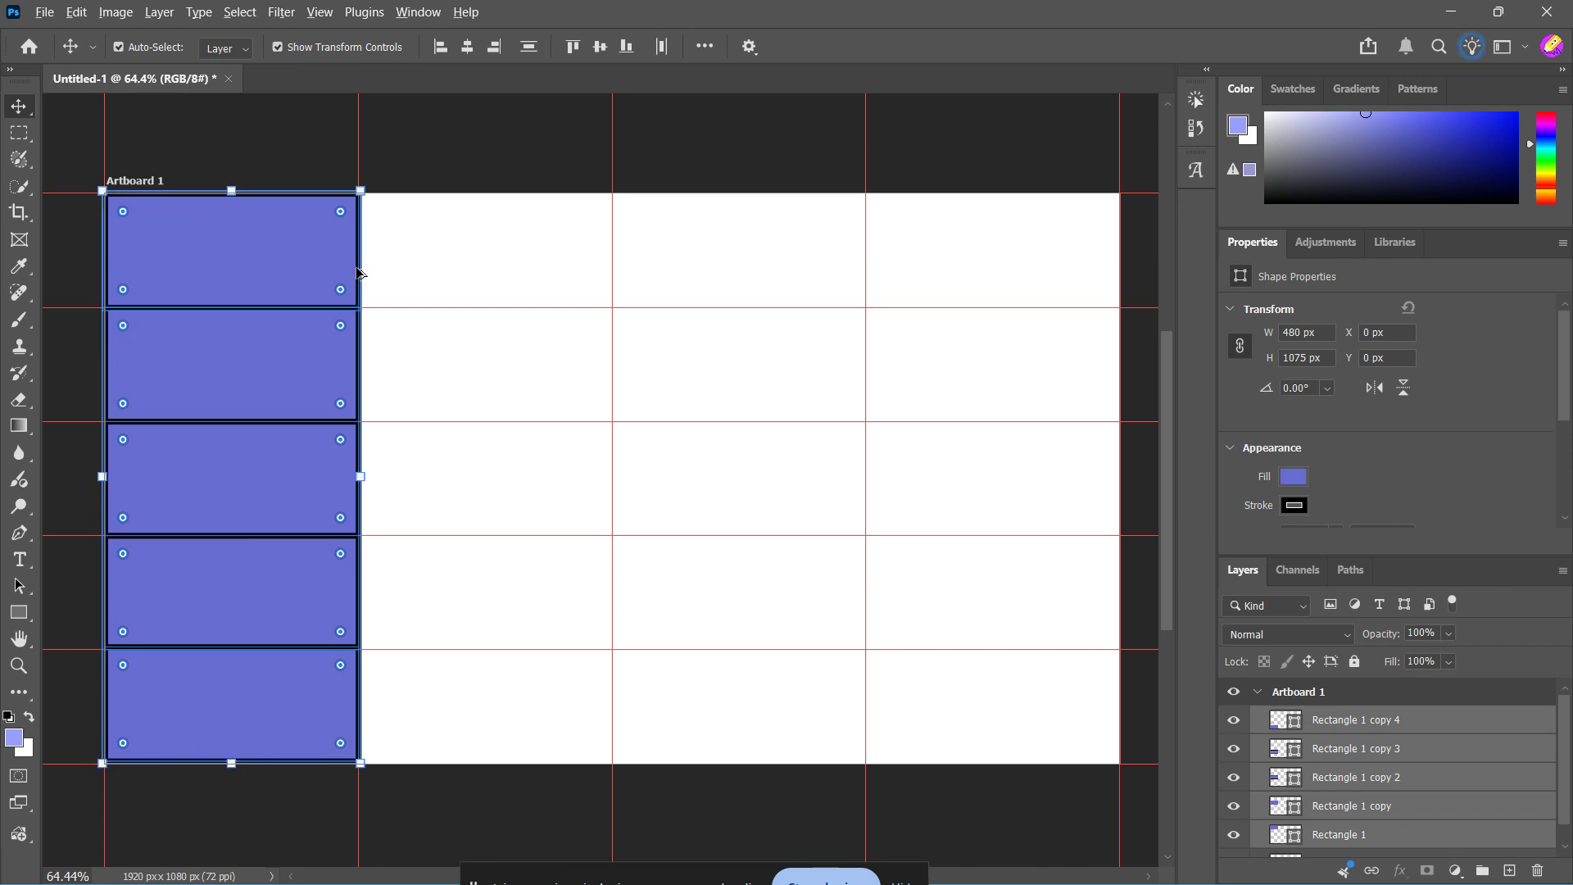
pyautogui.moveTo(359, 273); pyautogui.dragTo(1112, 255)
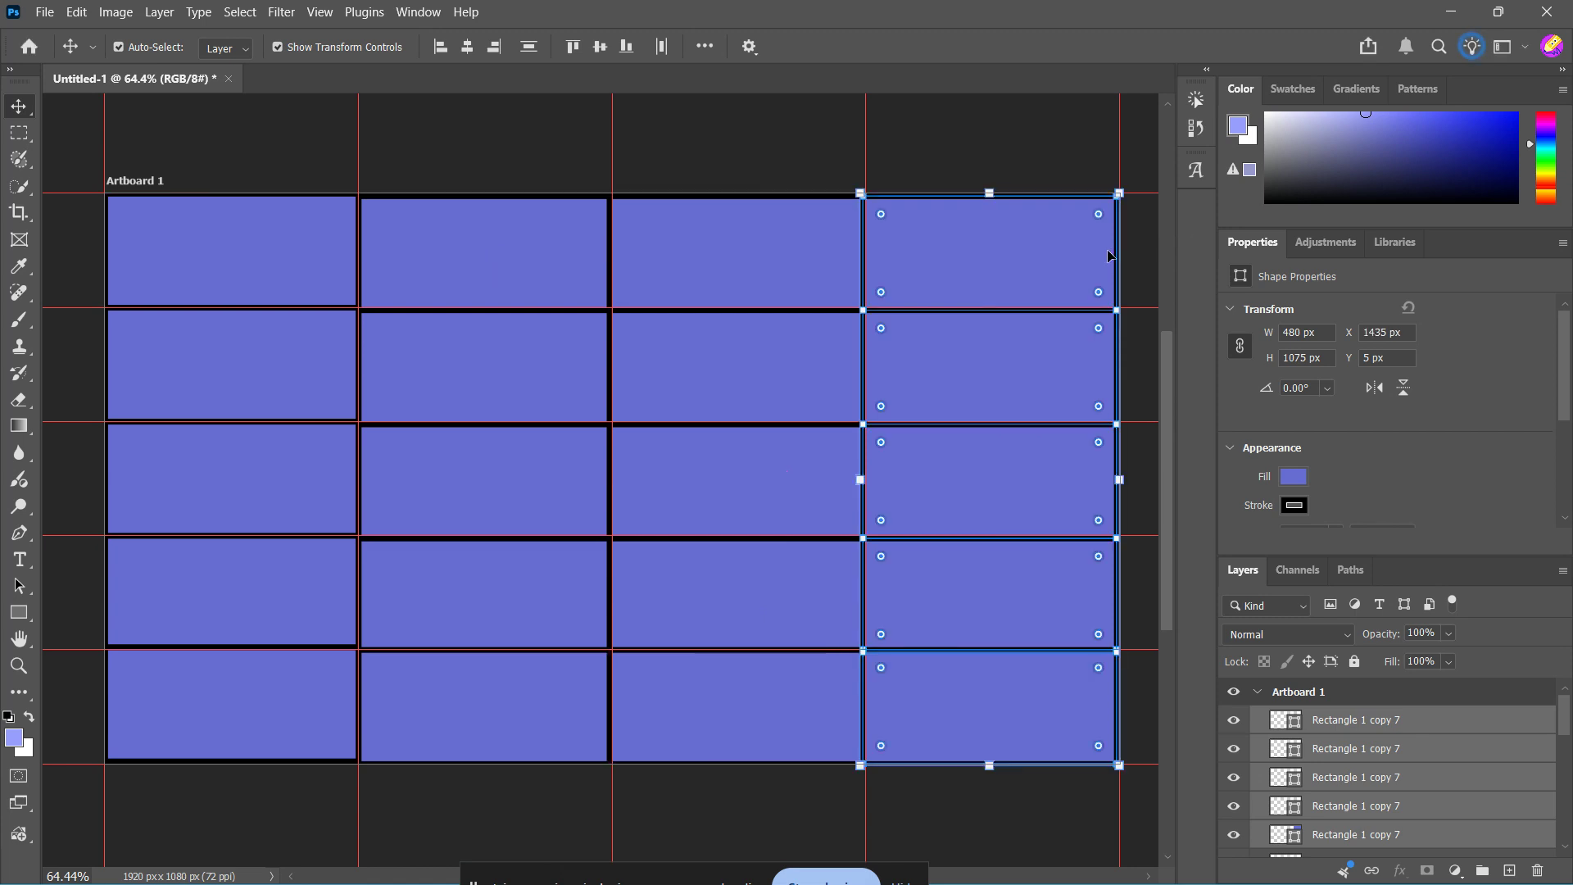
pyautogui.click(537, 150)
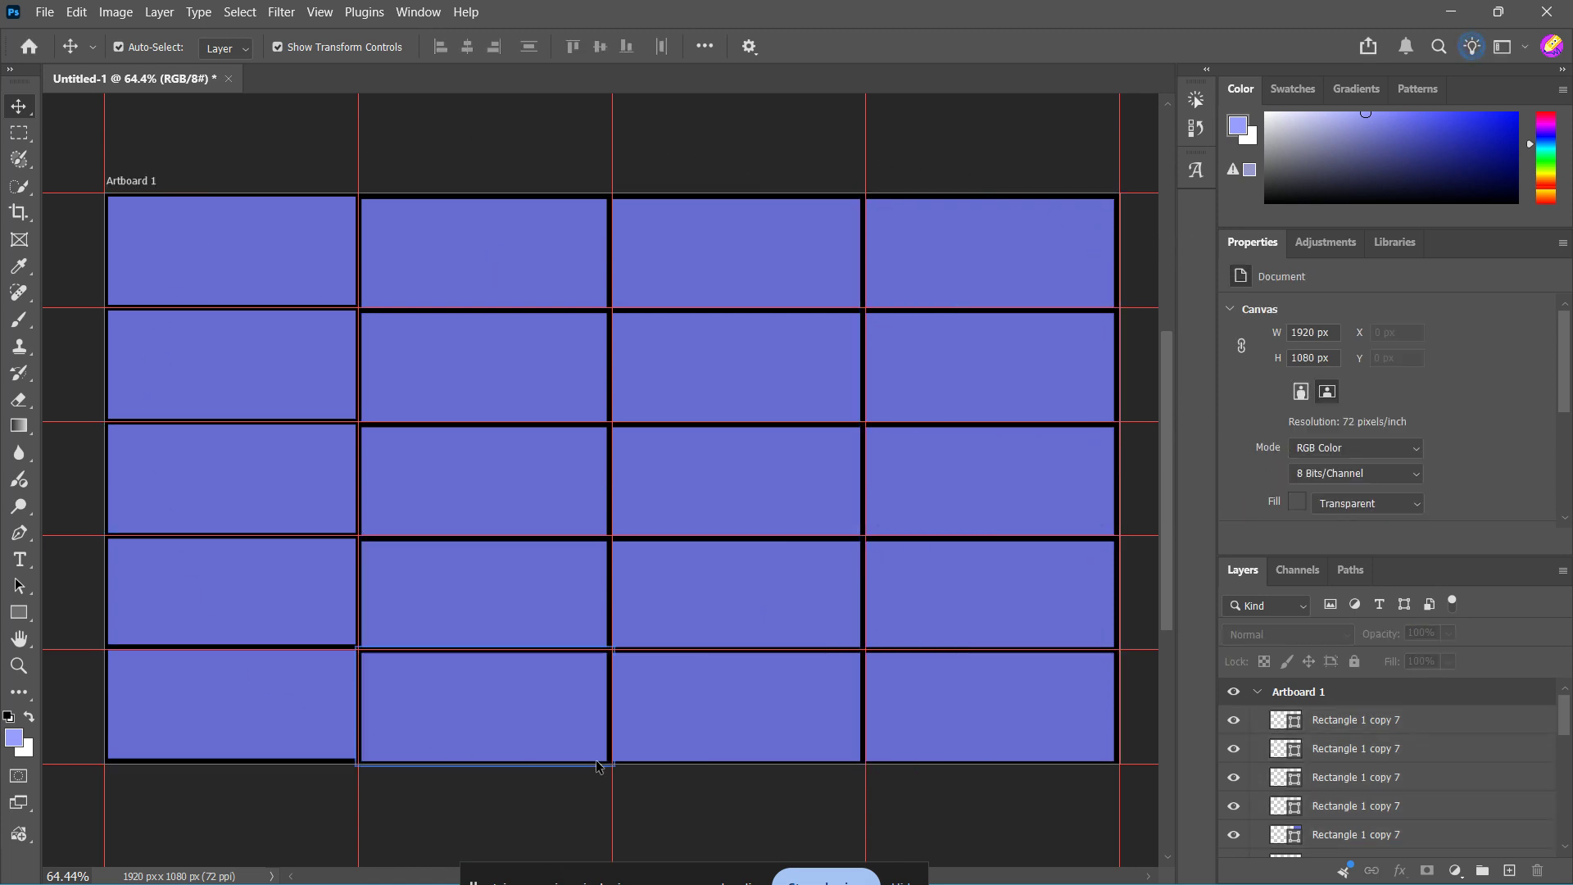
# Try to shift the second column of rectangles, and undo the resulting artboard move
pyautogui.click(502, 218)
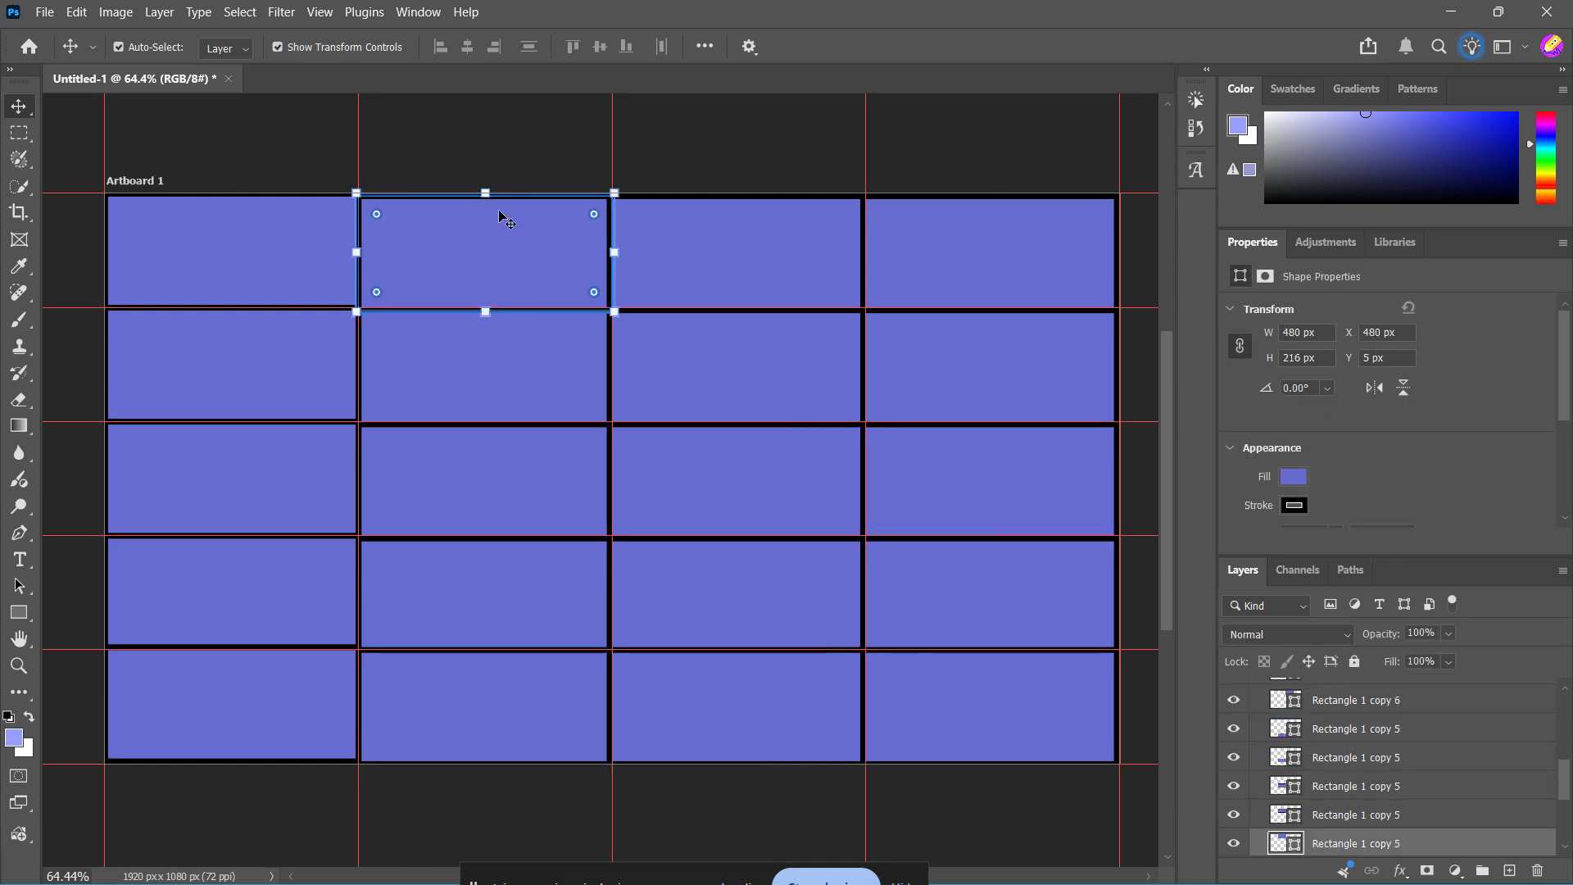
pyautogui.click(499, 133)
pyautogui.moveTo(437, 128); pyautogui.dragTo(437, 817)
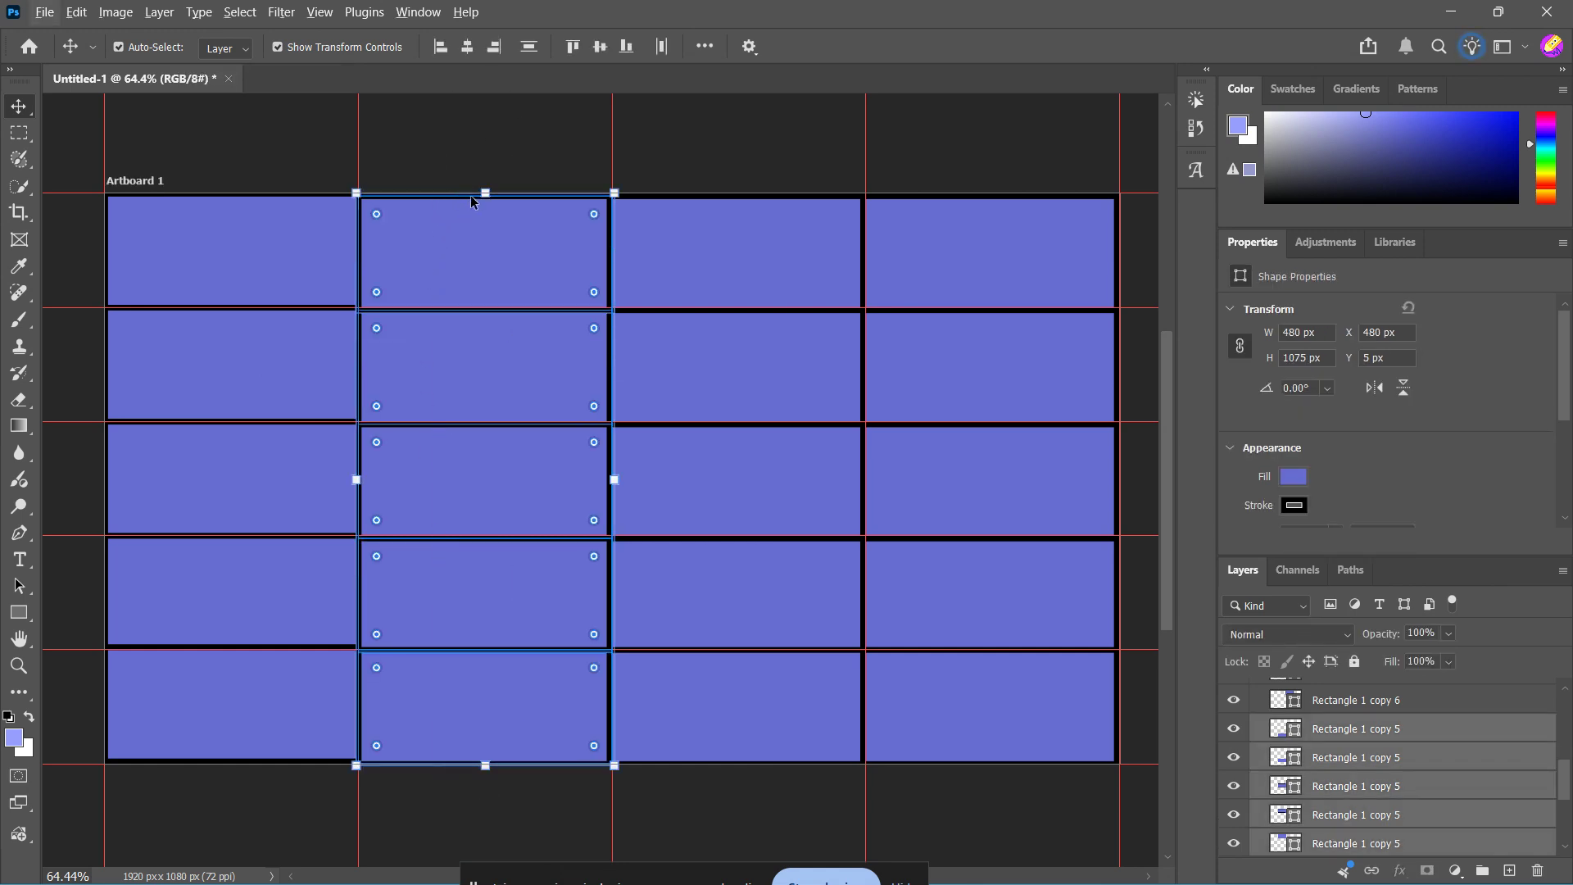
pyautogui.moveTo(471, 196); pyautogui.dragTo(476, 200)
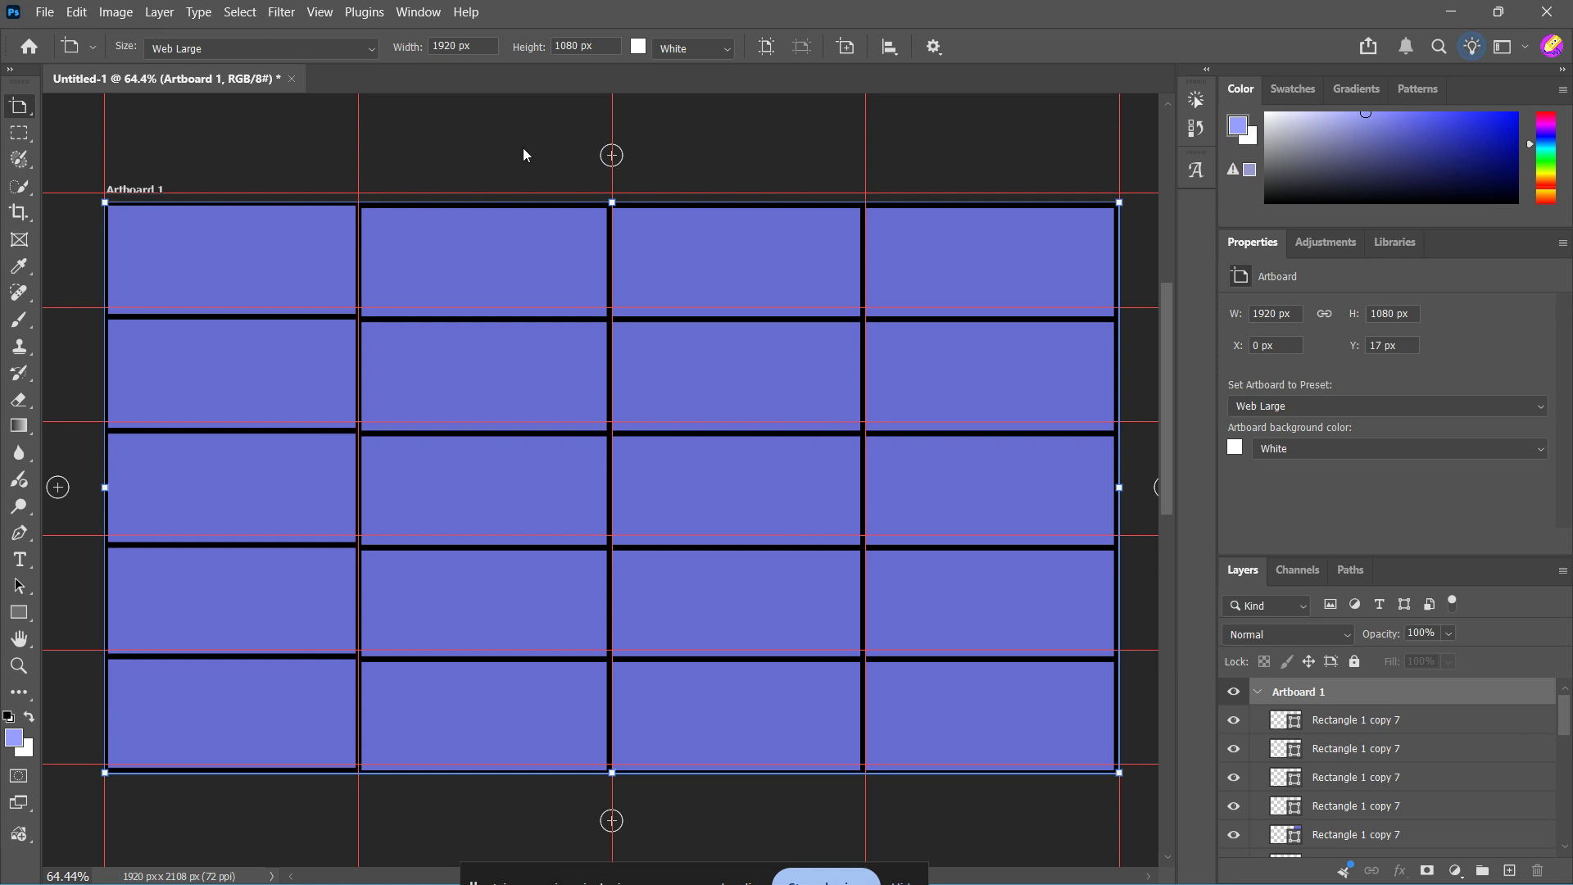
pyautogui.hotkey('ctrl', 'z')
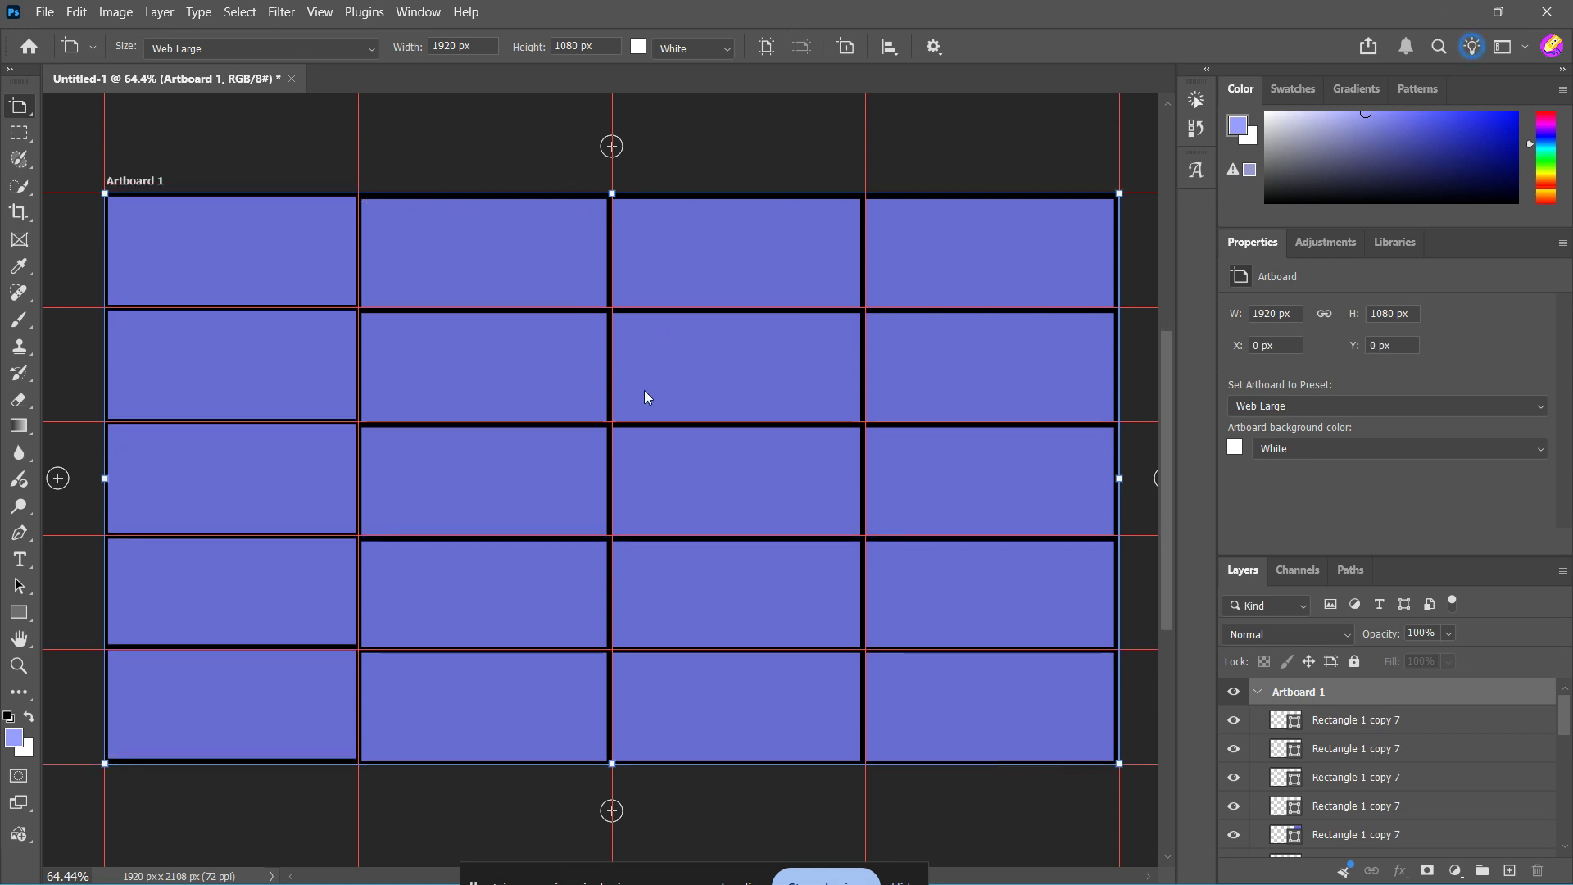
pyautogui.press('v')
pyautogui.click(484, 140)
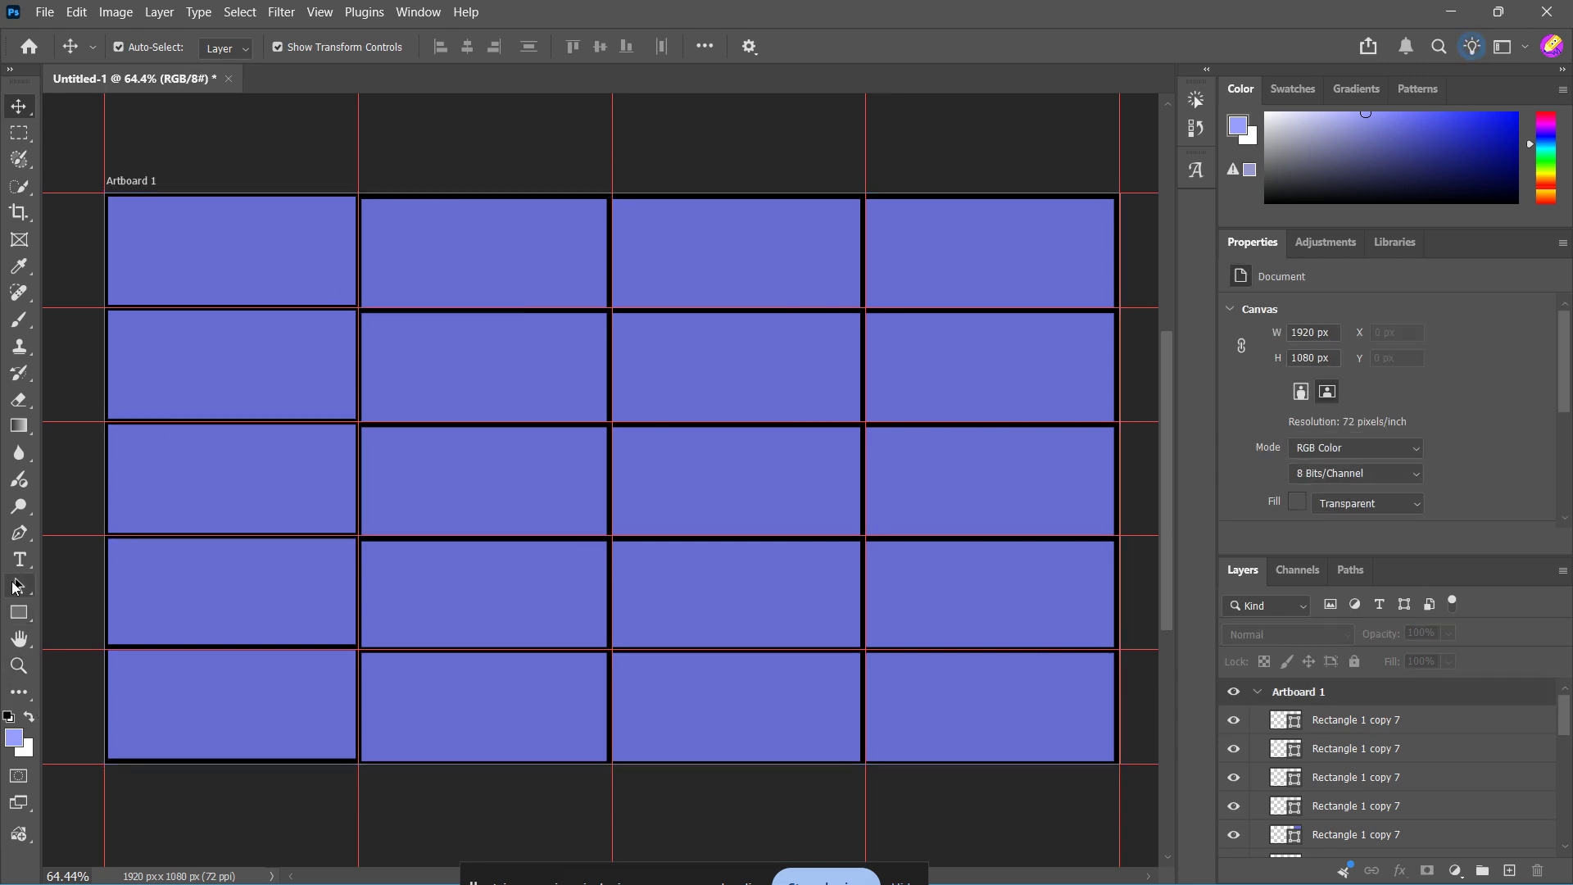
# Add the text "HEADING" in black in a text box inside the top-left rectangle, widening the box to the rectangle's right edge
pyautogui.click(19, 559)
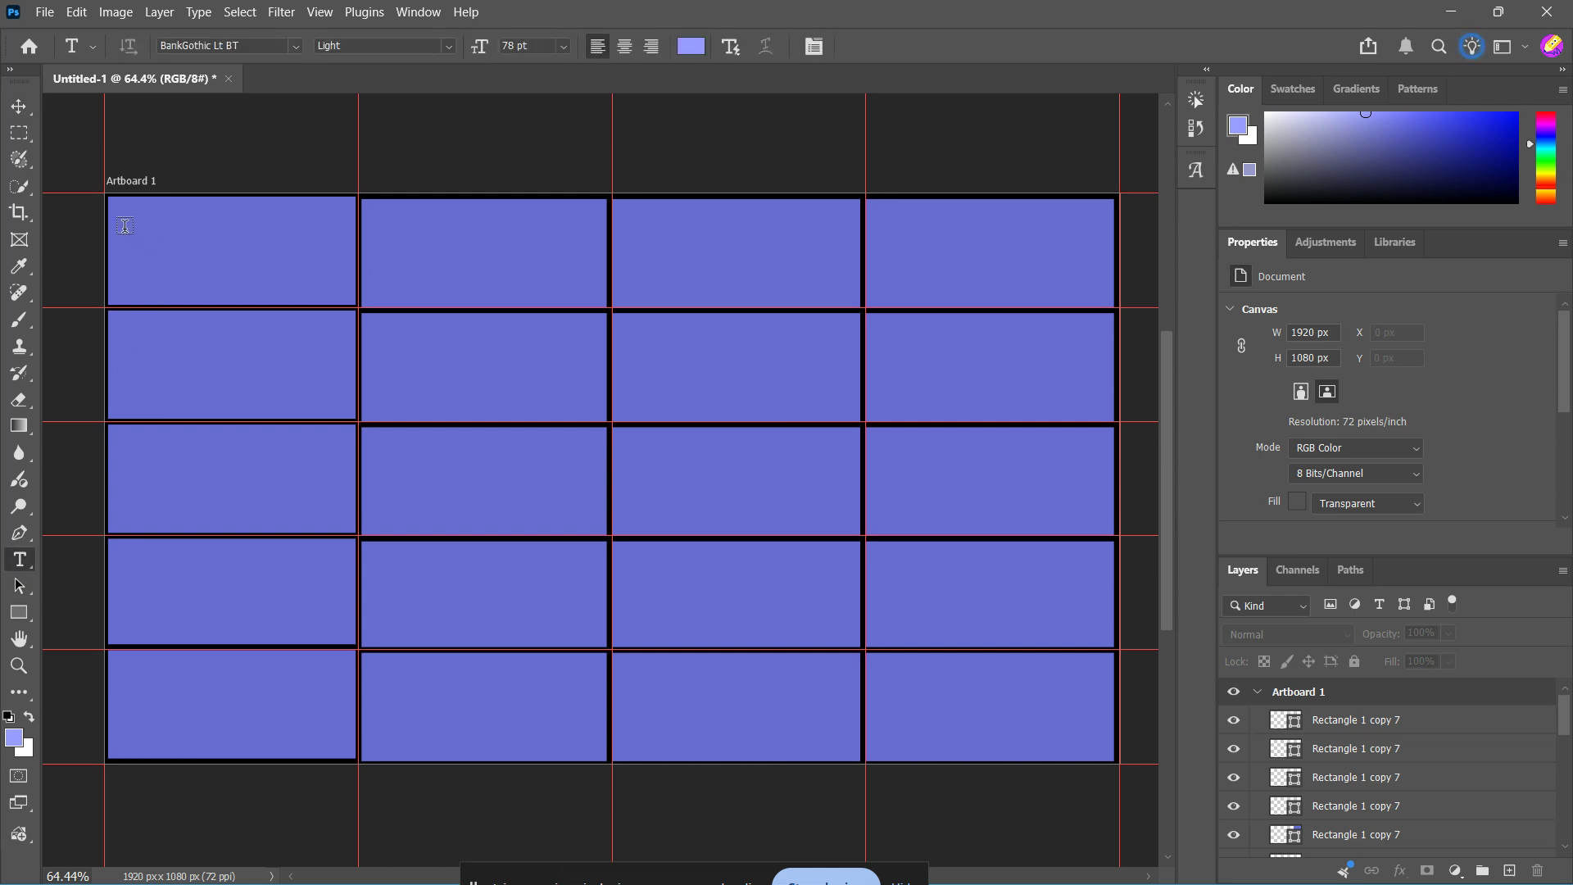
pyautogui.moveTo(124, 229); pyautogui.dragTo(317, 281)
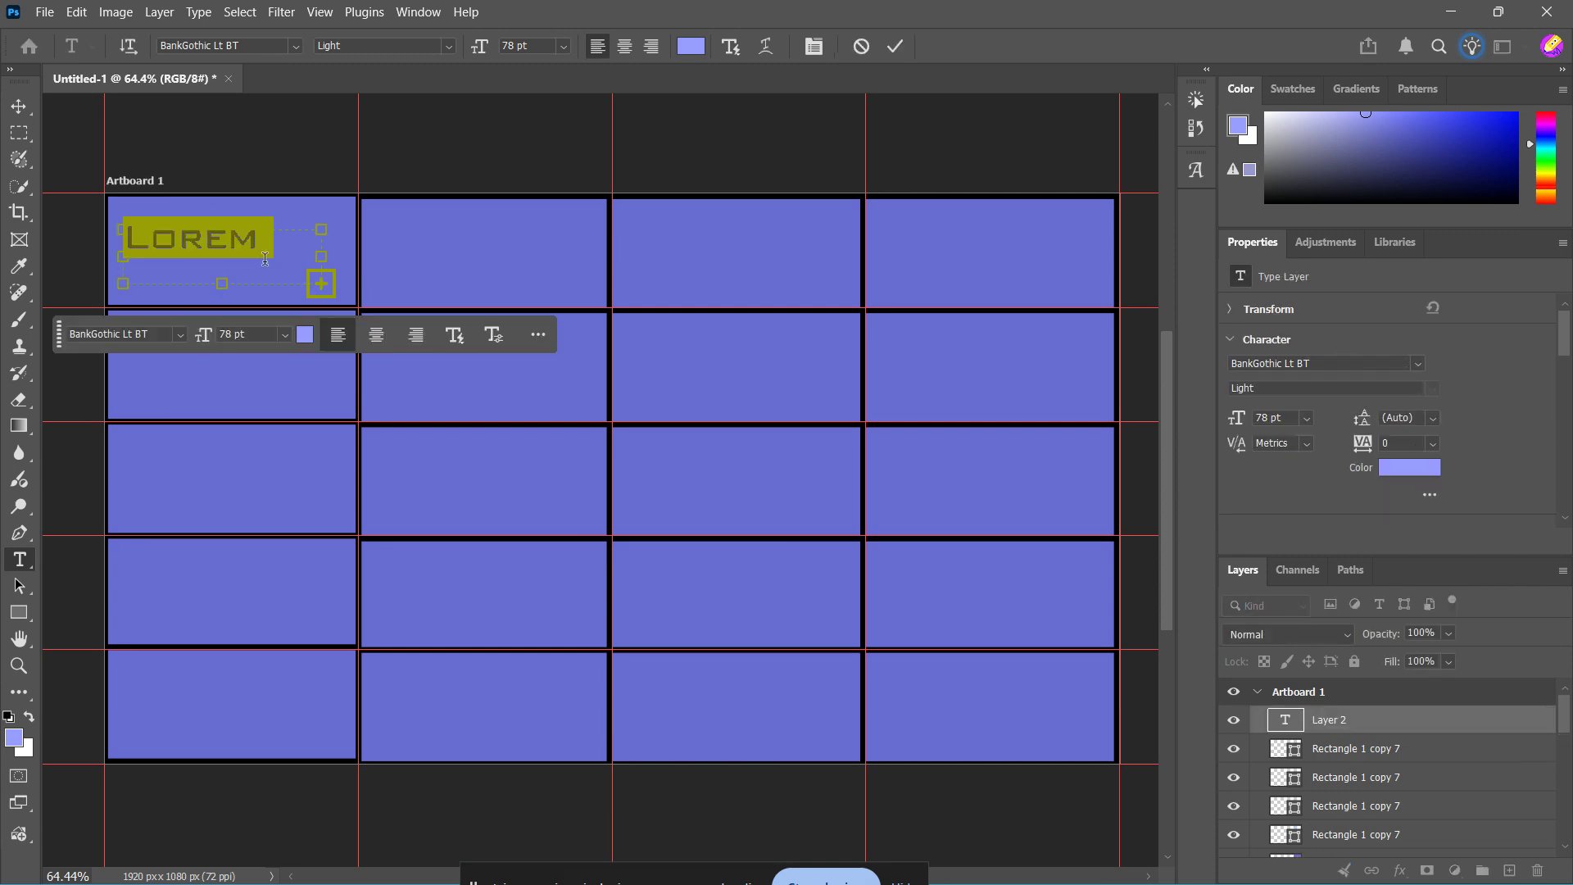
pyautogui.write('HEADIN')
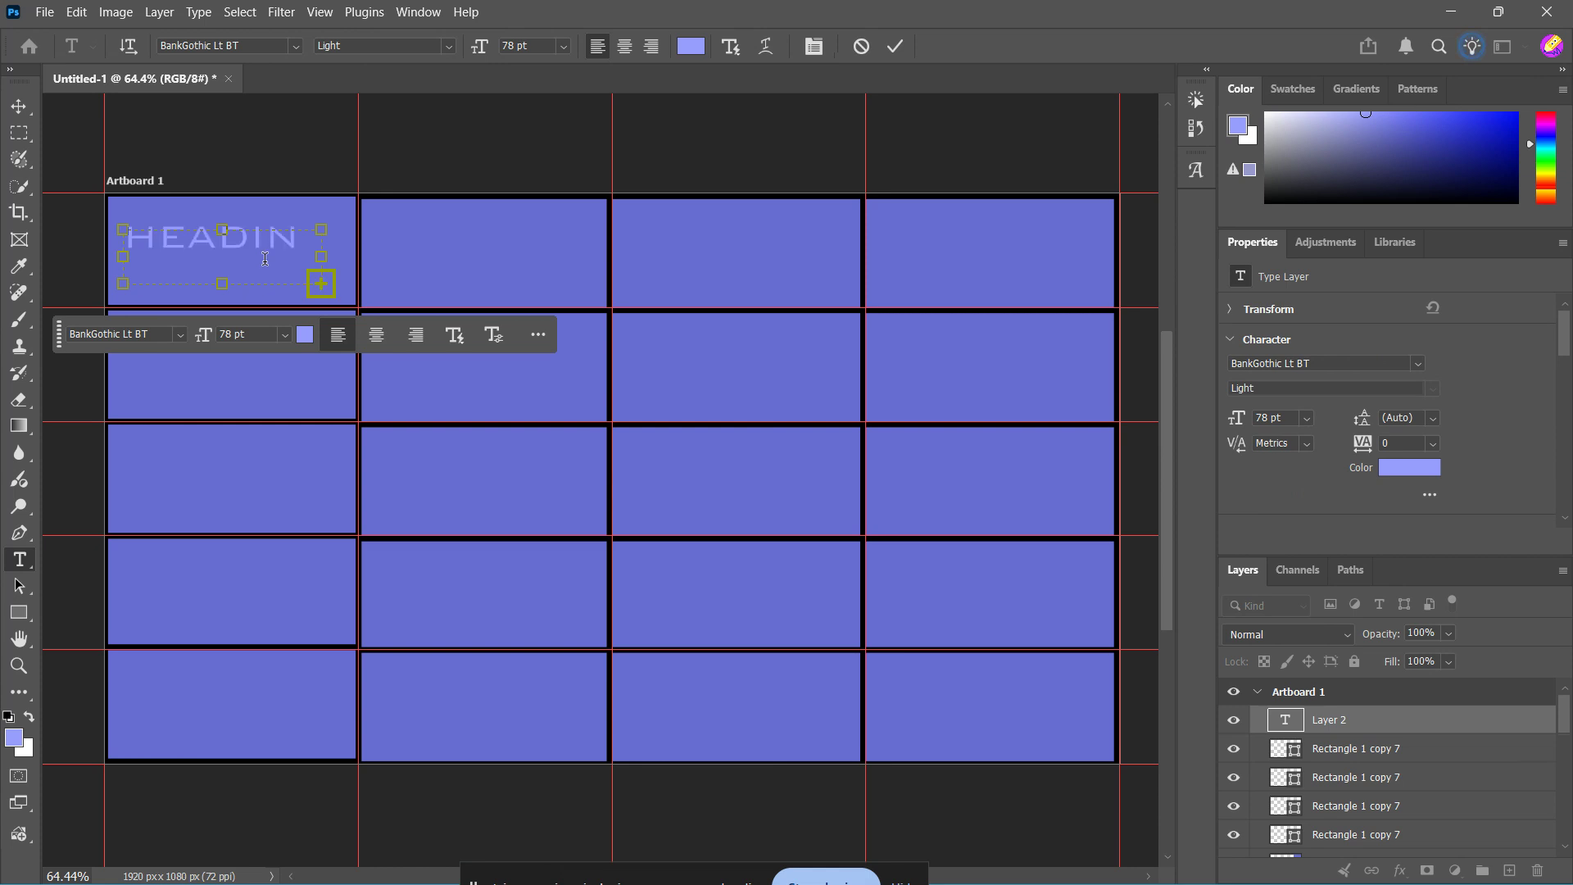
pyautogui.hotkey('ctrl', 'a')
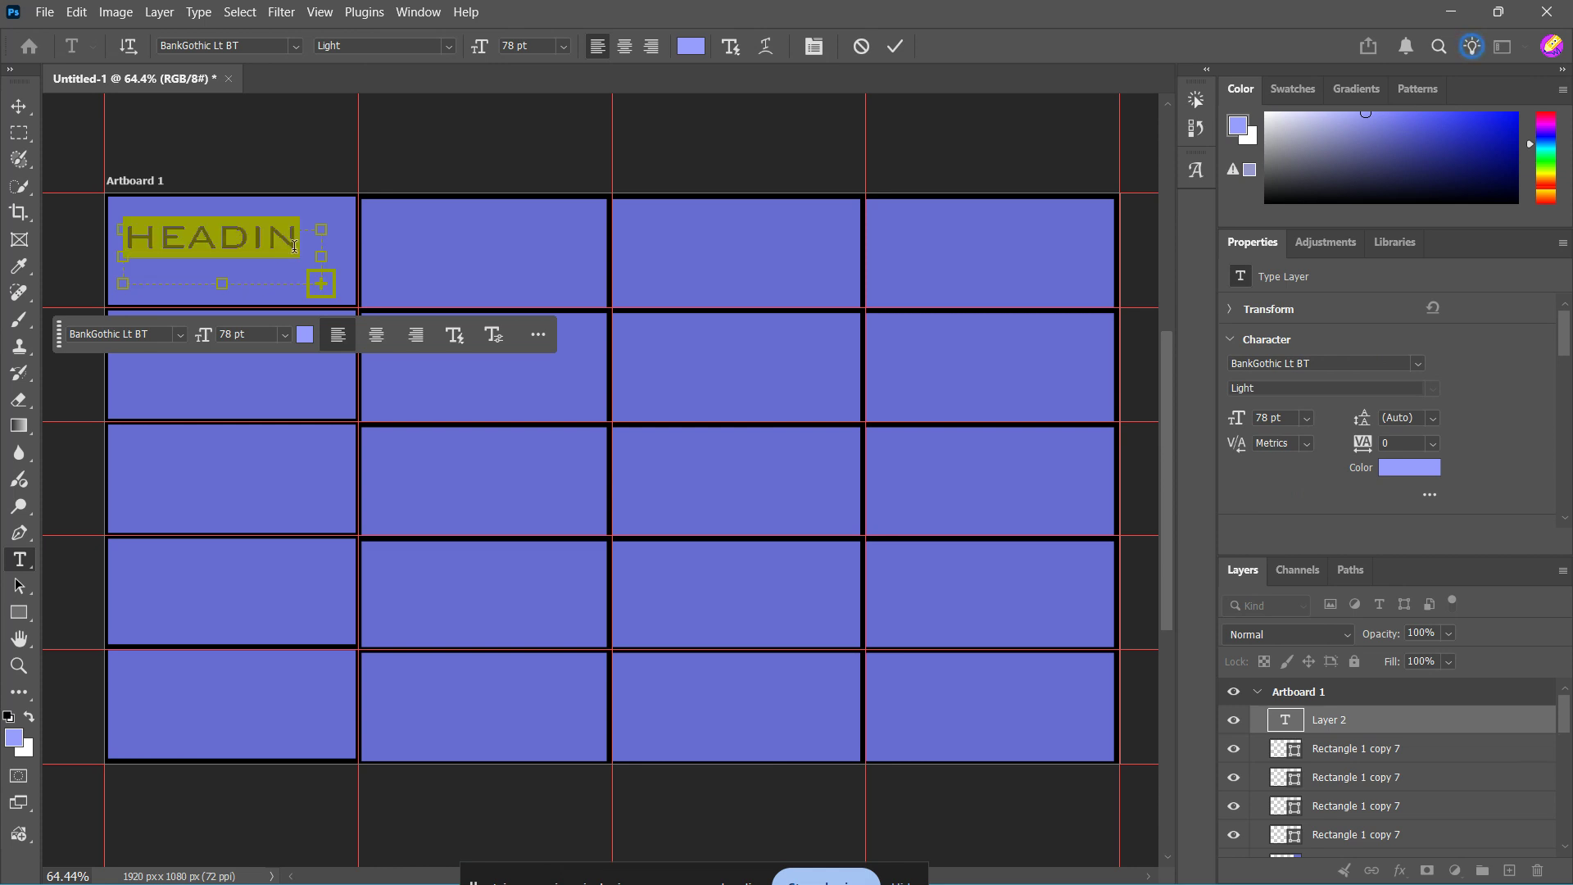
pyautogui.moveTo(1461, 151)
pyautogui.mouseDown()
pyautogui.moveTo(1532, 213)
pyautogui.moveTo(1519, 203)
pyautogui.mouseUp()
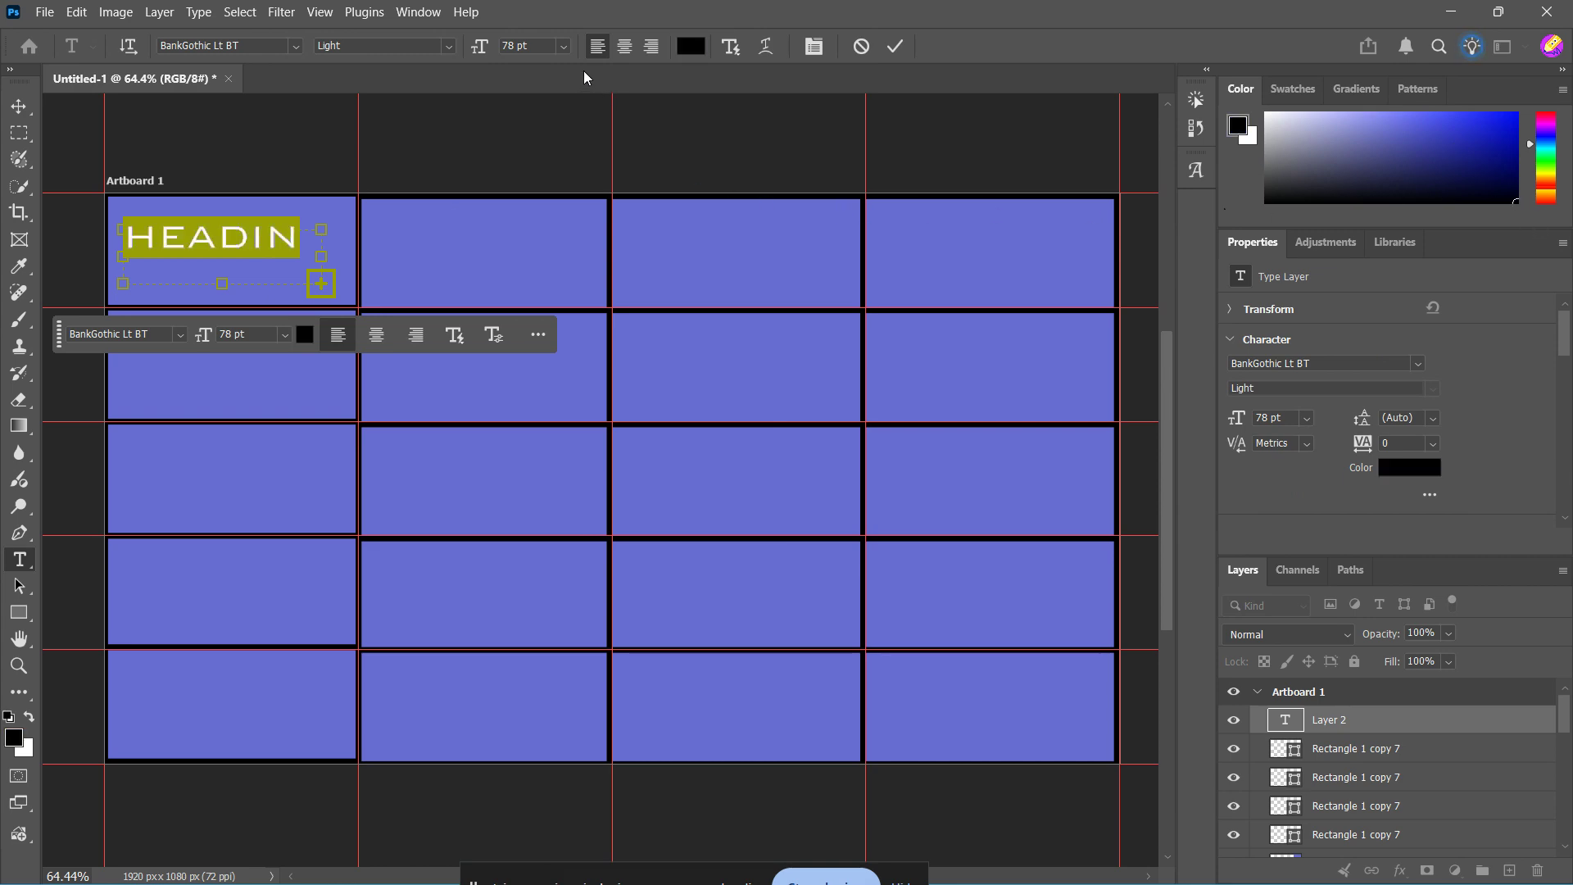
pyautogui.click(301, 249)
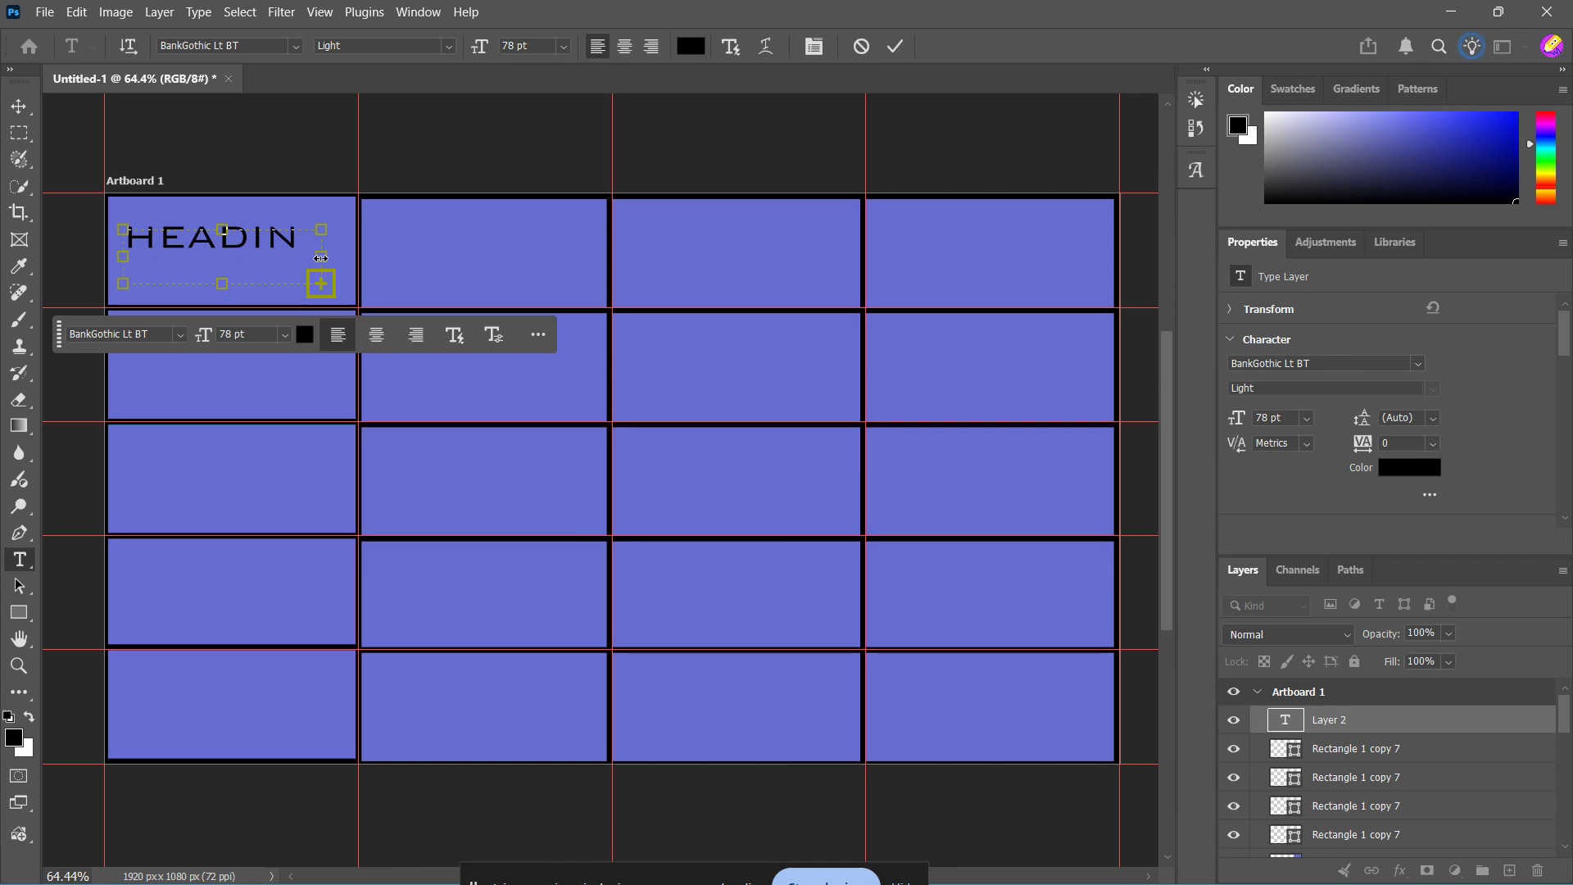
pyautogui.moveTo(321, 258); pyautogui.dragTo(357, 262)
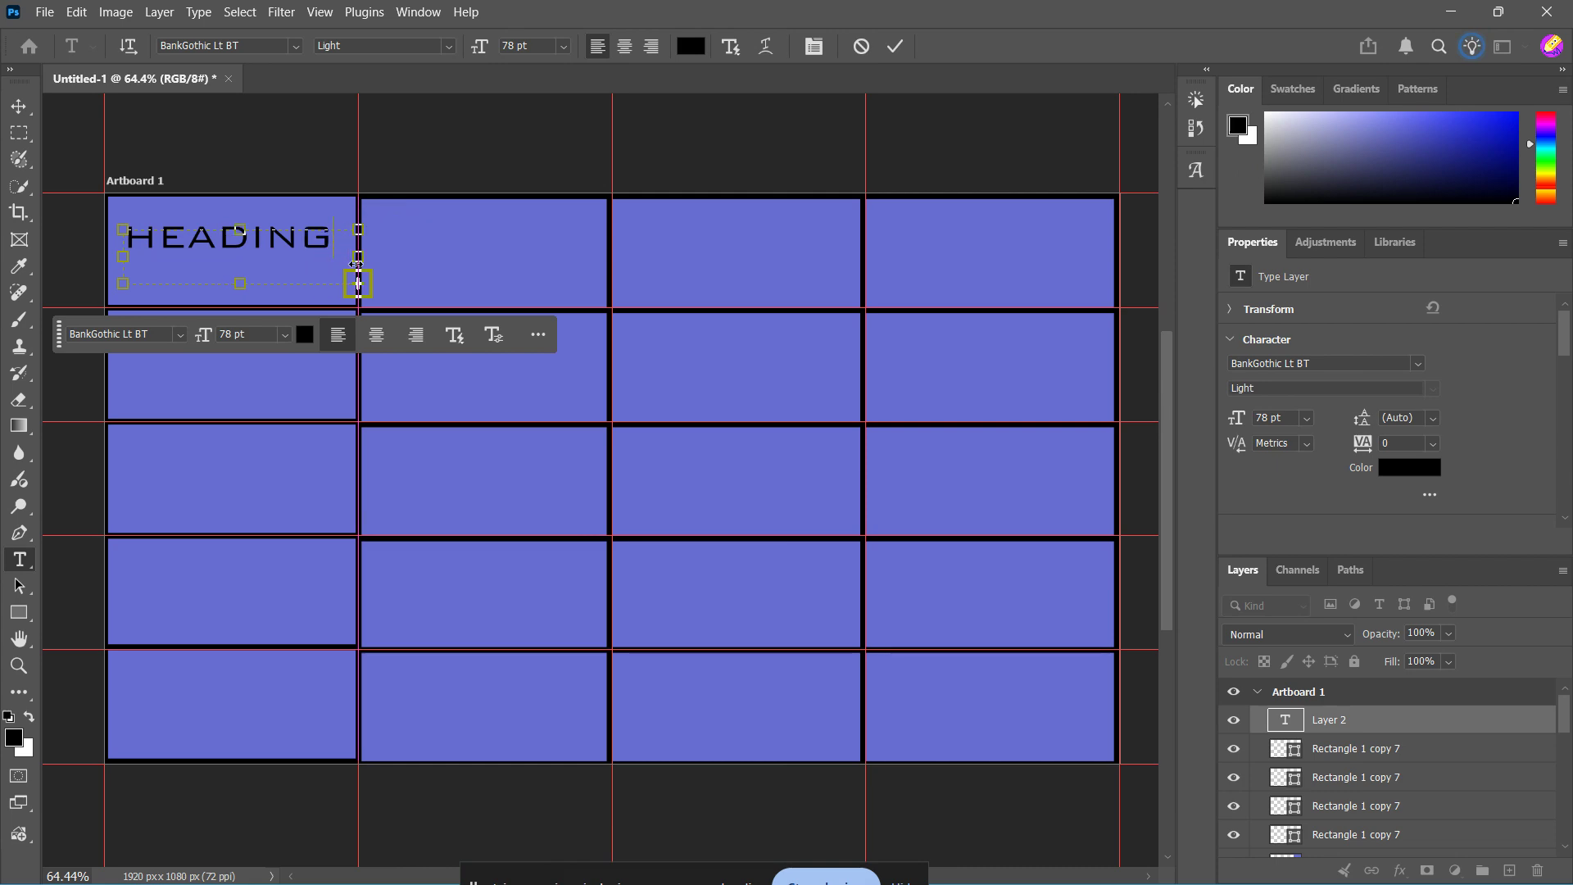
pyautogui.click(390, 165)
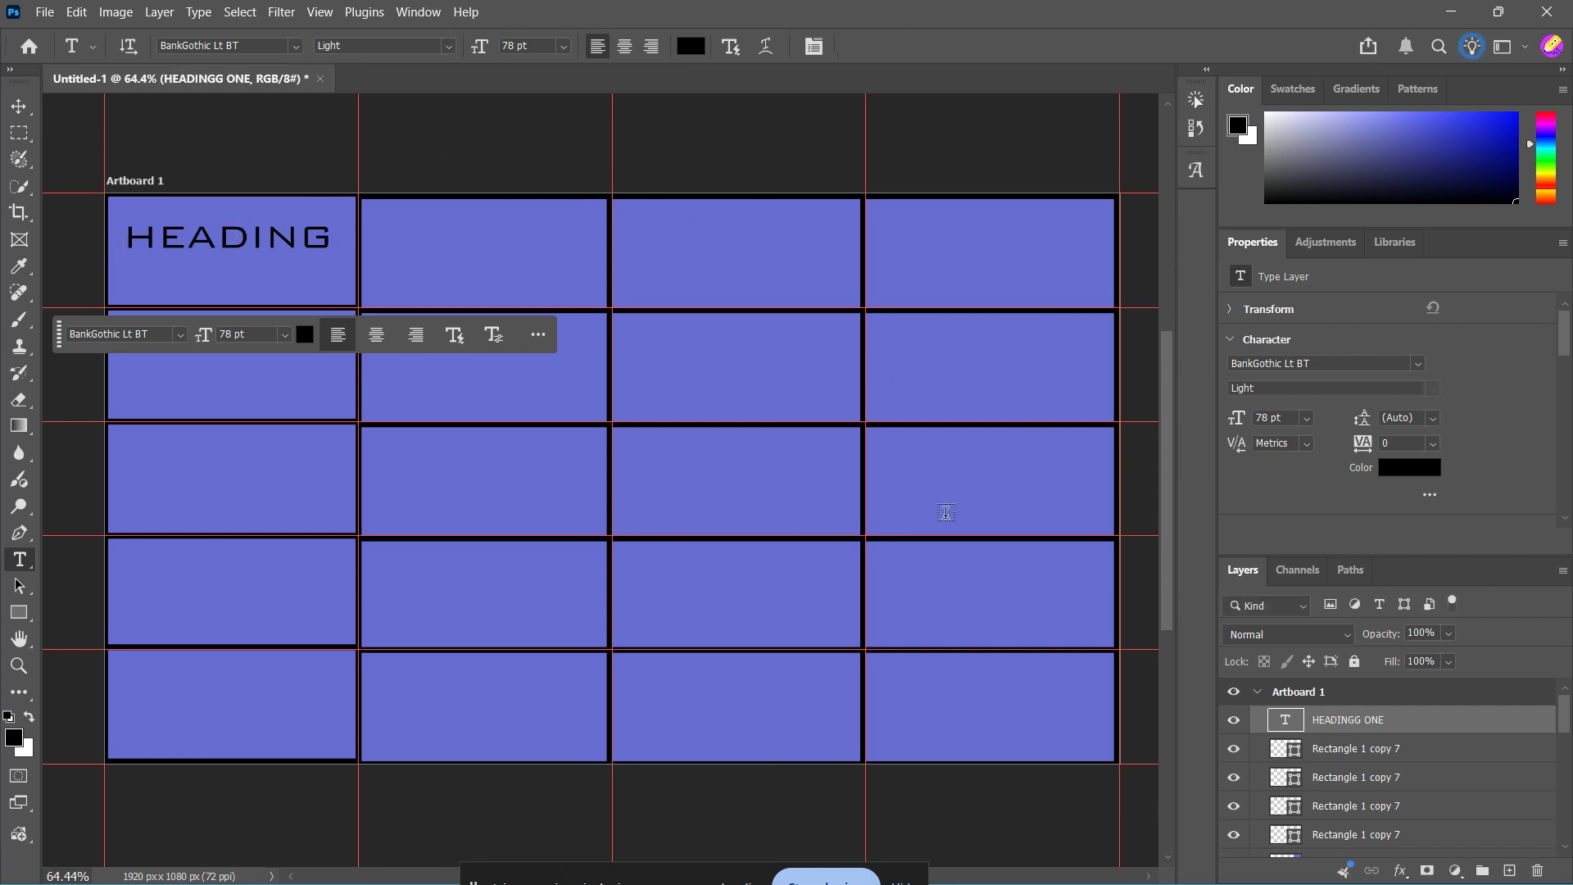
pyautogui.press('v')
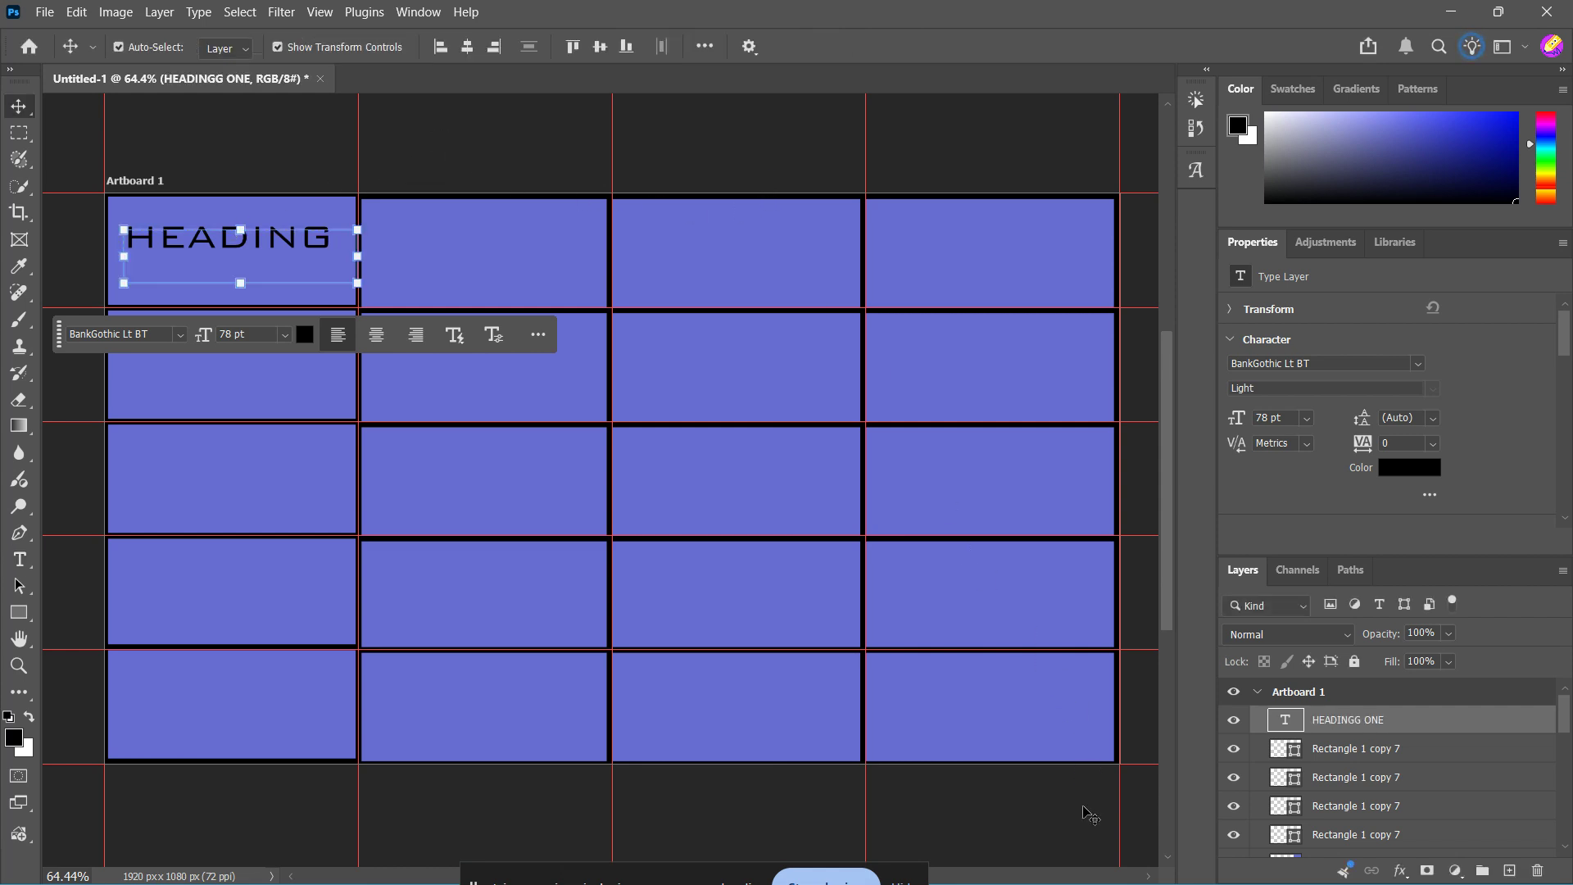
pyautogui.click(1083, 807)
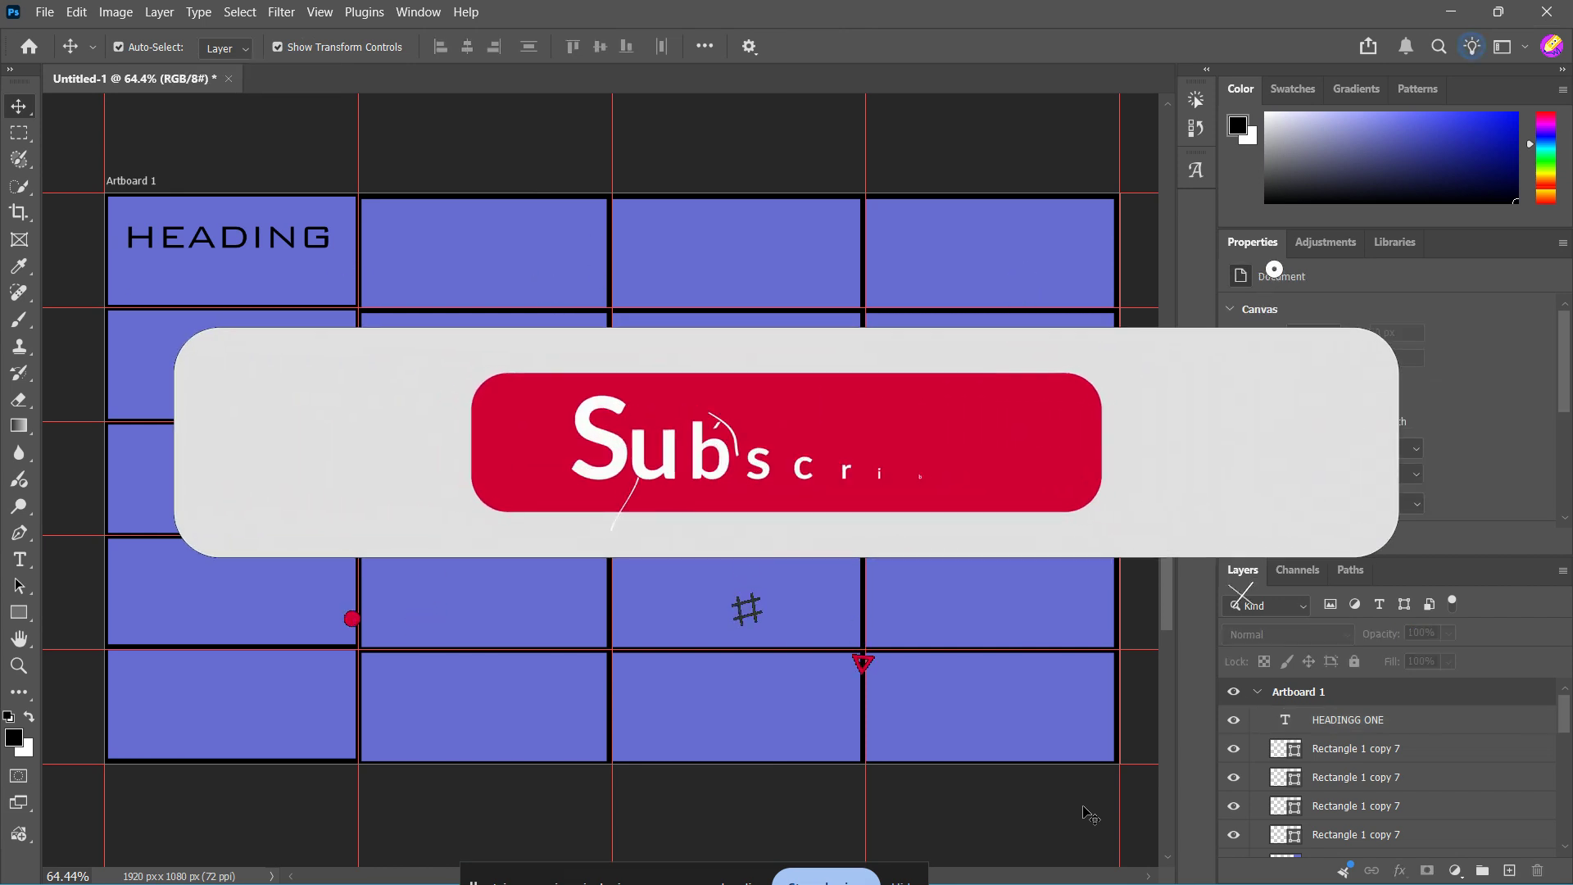